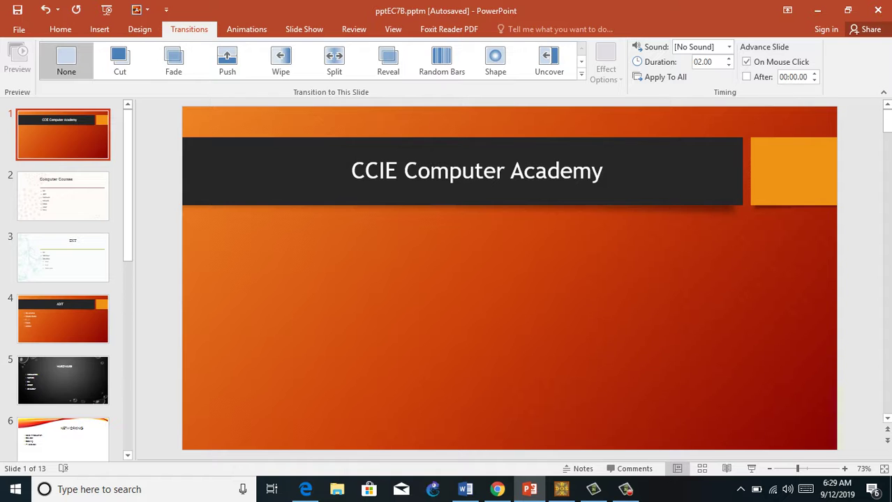
Step: Look over the design themes and the Computer Courses, DIT and ADIT slides, then return to slide 1
left_click(139, 28)
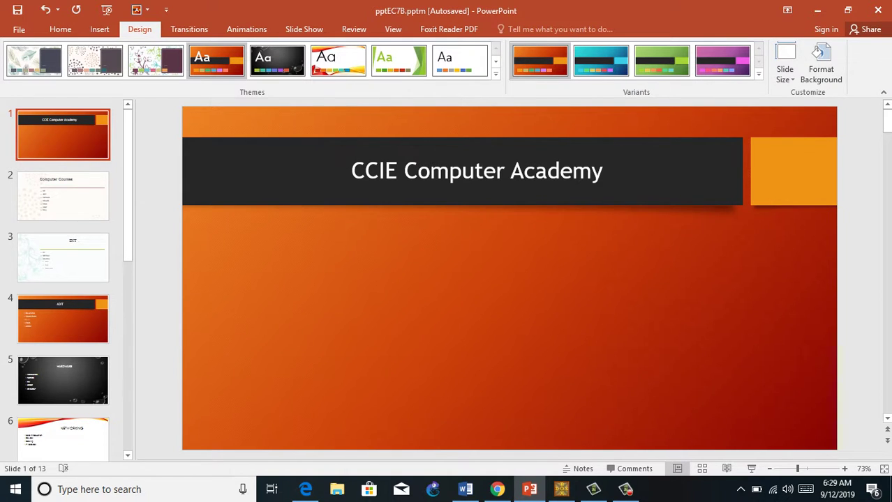
left_click(63, 196)
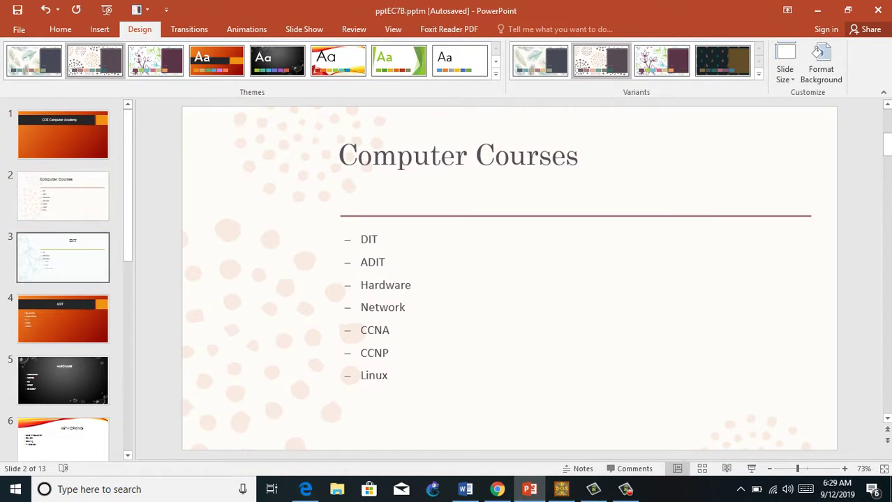
left_click(63, 258)
left_click(63, 319)
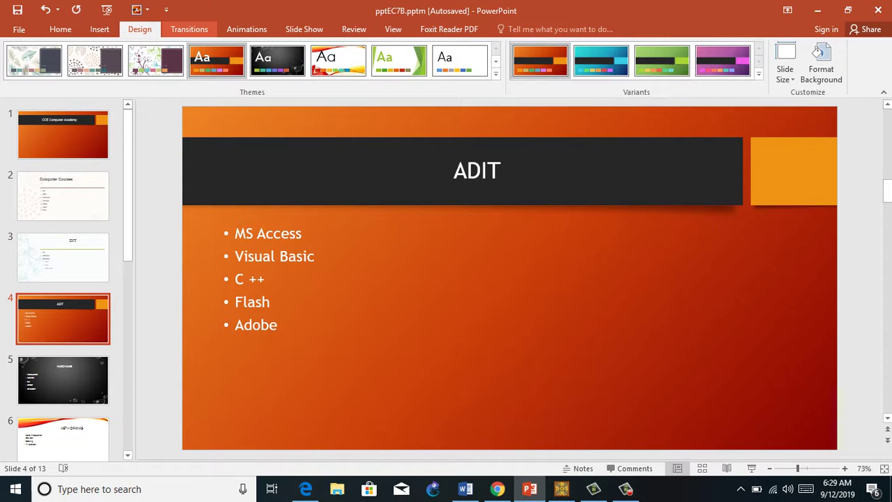
left_click(189, 29)
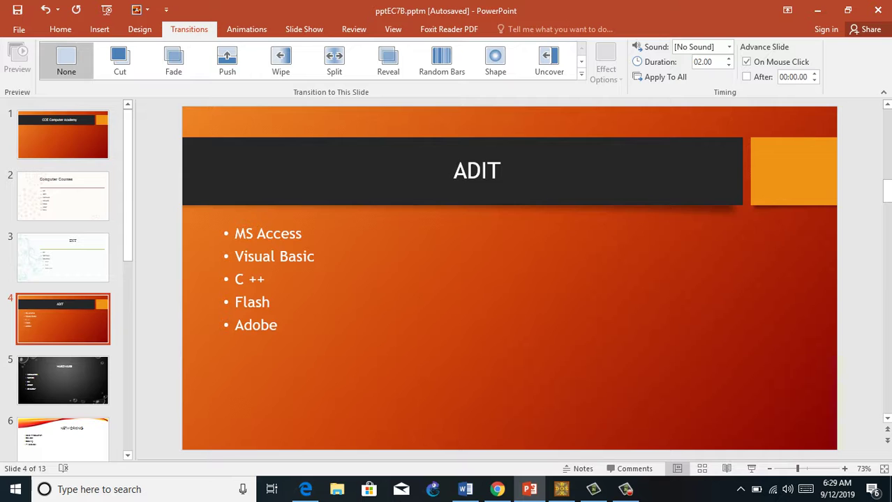
left_click(63, 135)
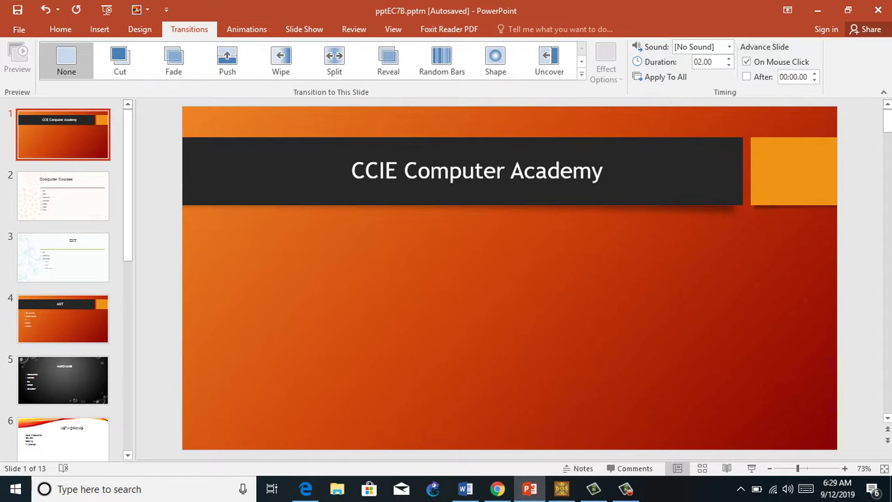
Step: Select slide 1's title and give slide 1 a Push transition
left_click(386, 171)
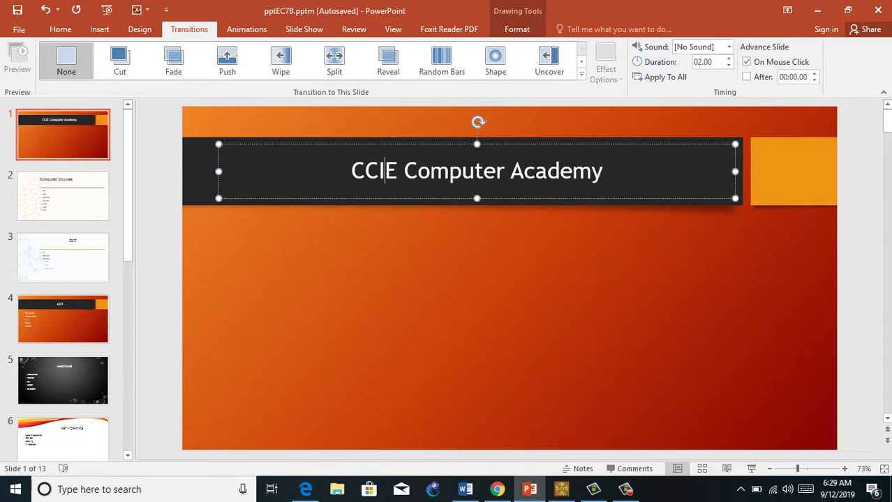
left_click(247, 28)
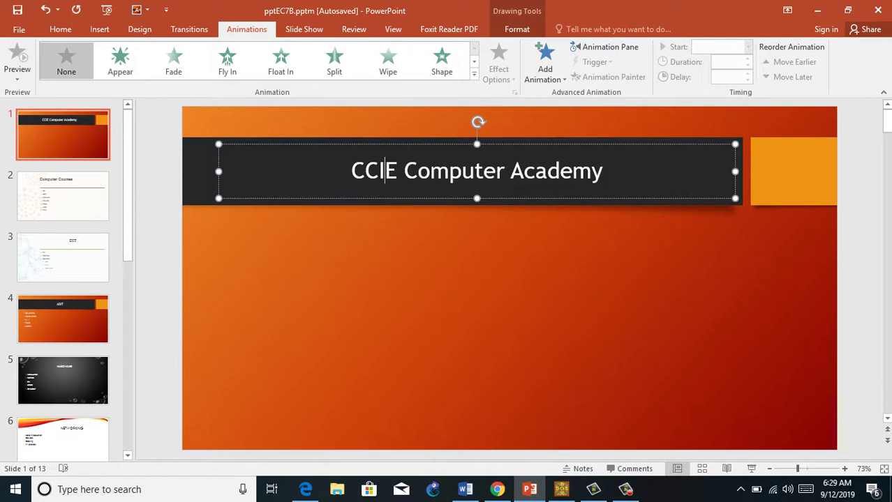
left_click(189, 28)
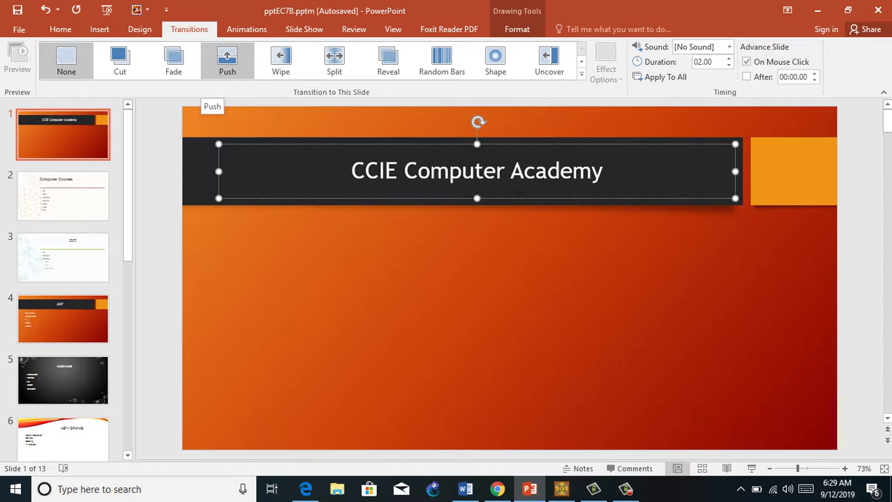
left_click(226, 59)
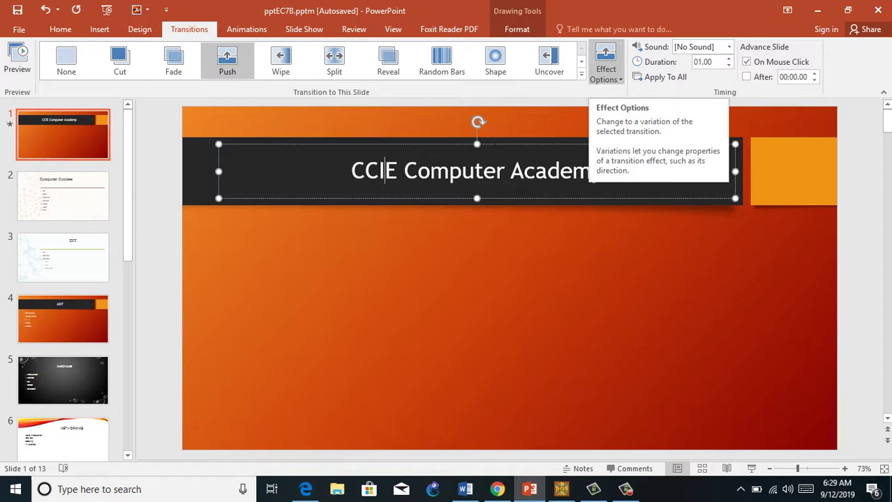
Step: Try Push from Left and Right, settle on From Top, then switch slide 1 to Random Bars
left_click(606, 66)
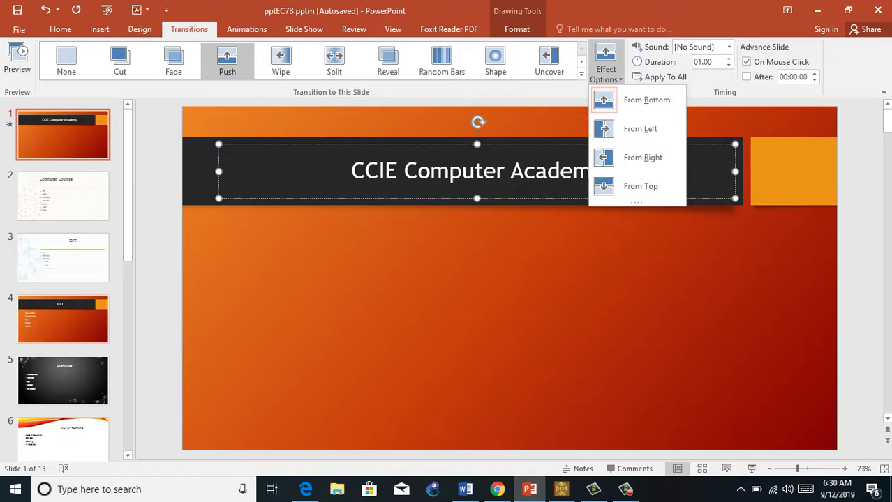
left_click(636, 128)
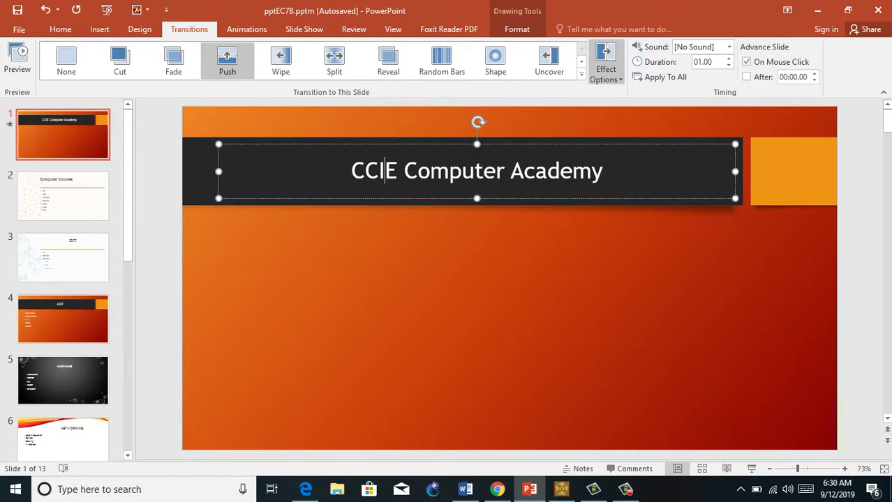
left_click(606, 67)
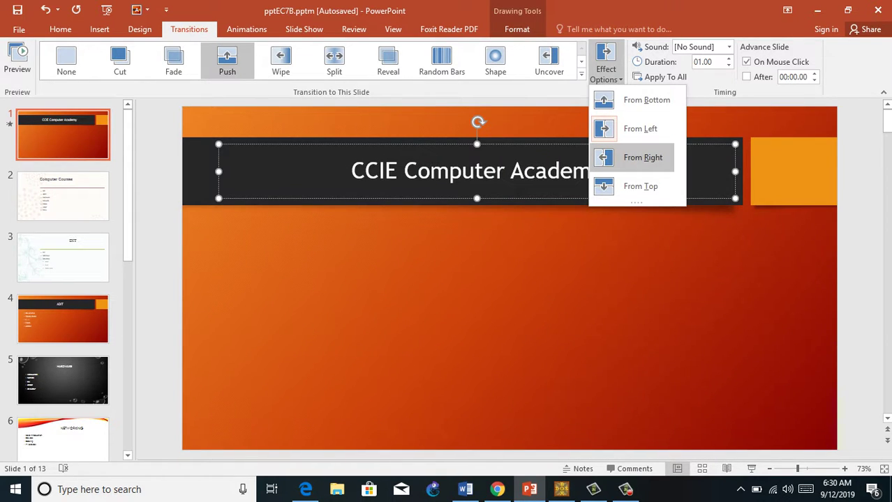
left_click(643, 157)
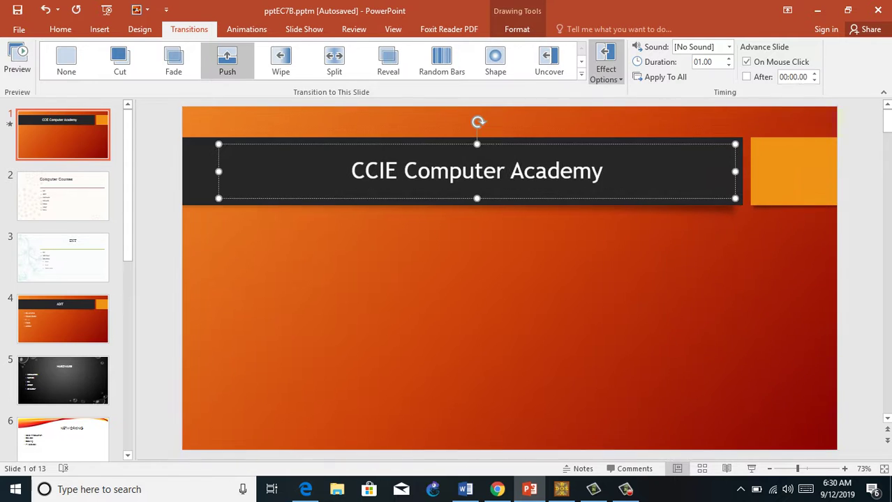
left_click(606, 67)
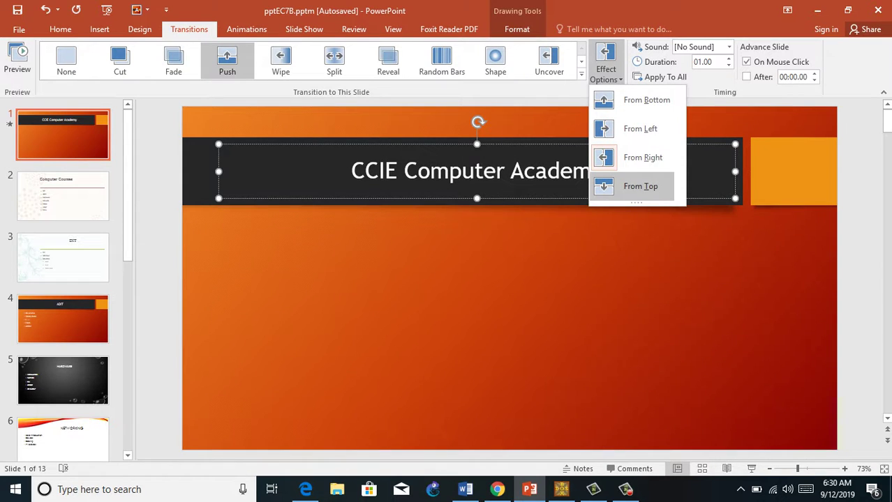
left_click(641, 186)
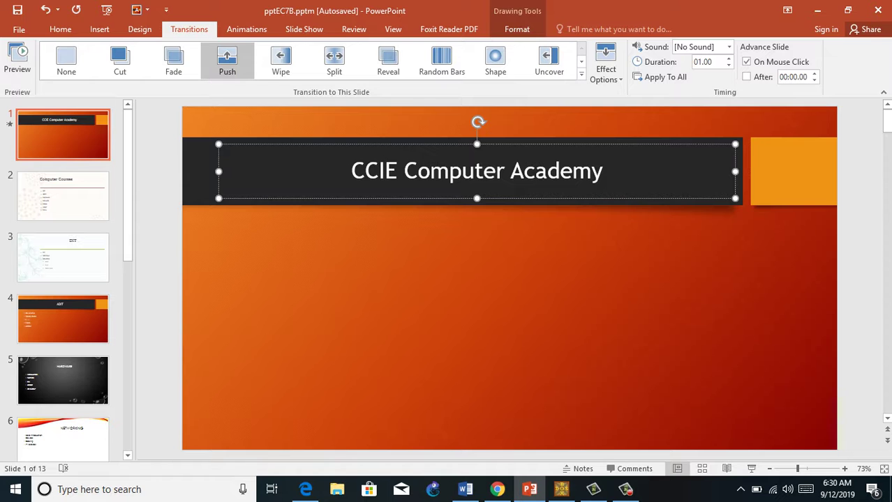
left_click(442, 59)
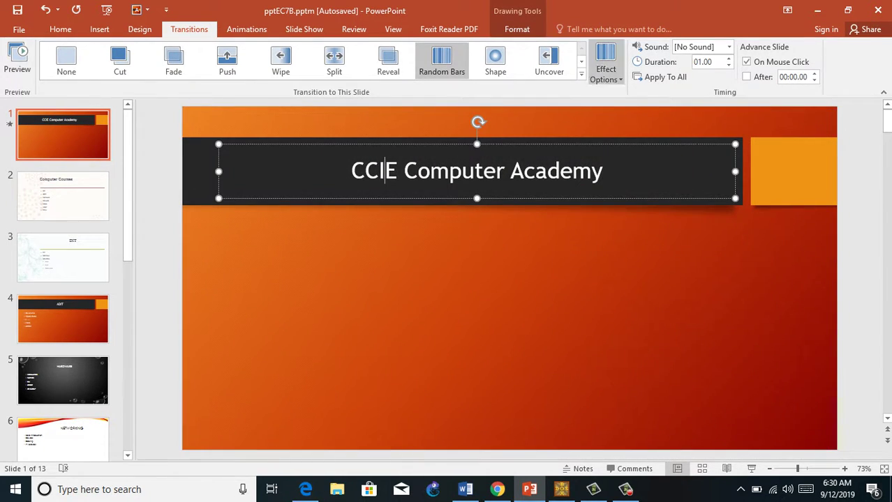
Step: Compare horizontal and vertical Random Bars on slide 1, ending with Horizontal
left_click(606, 63)
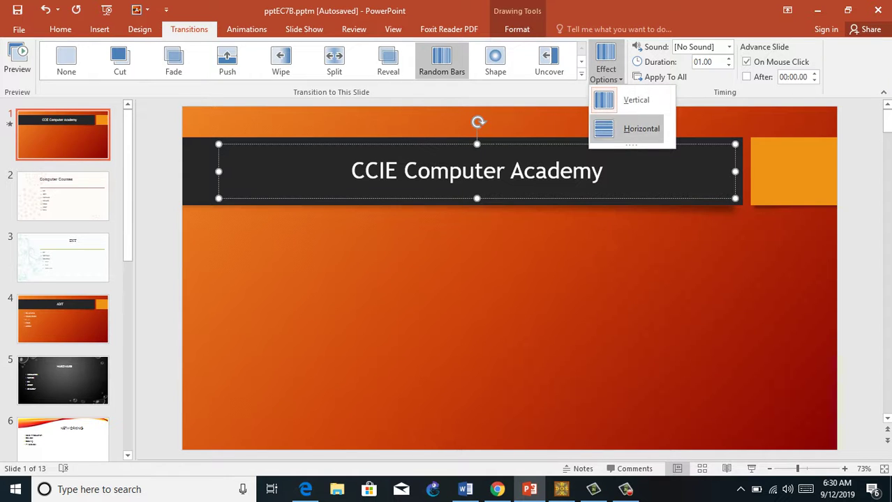
left_click(638, 128)
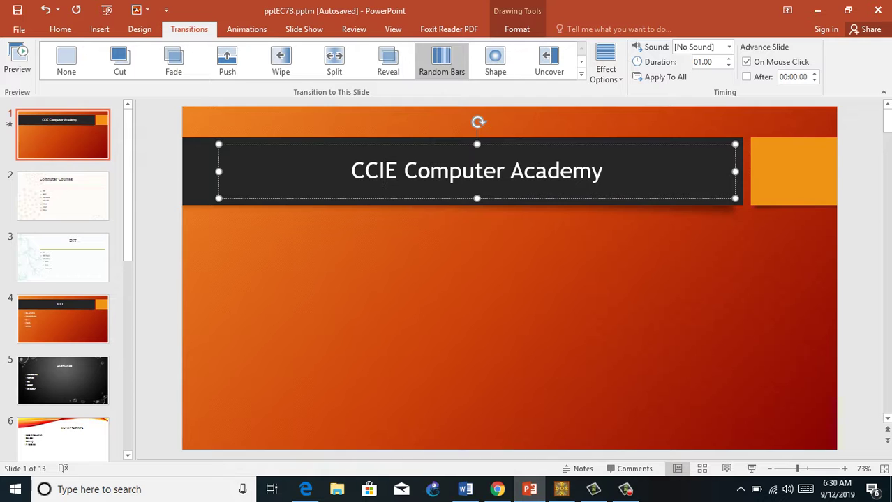
left_click(606, 63)
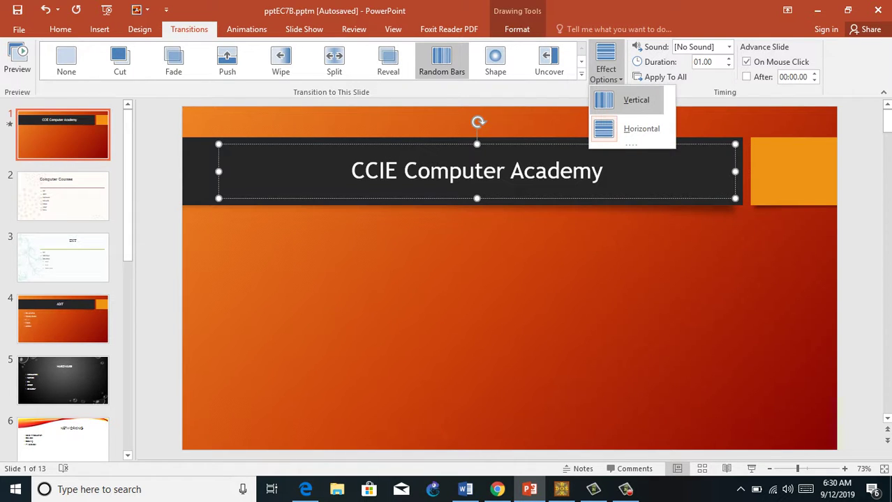
left_click(635, 100)
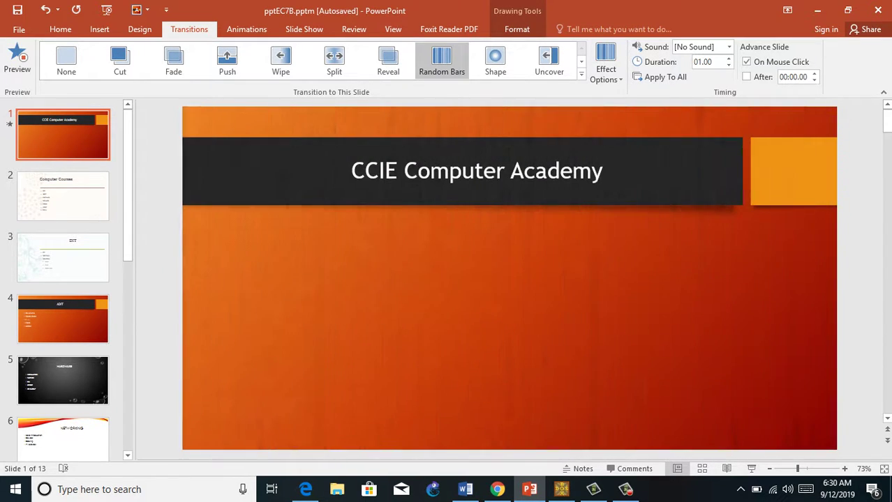
left_click(606, 63)
left_click(638, 129)
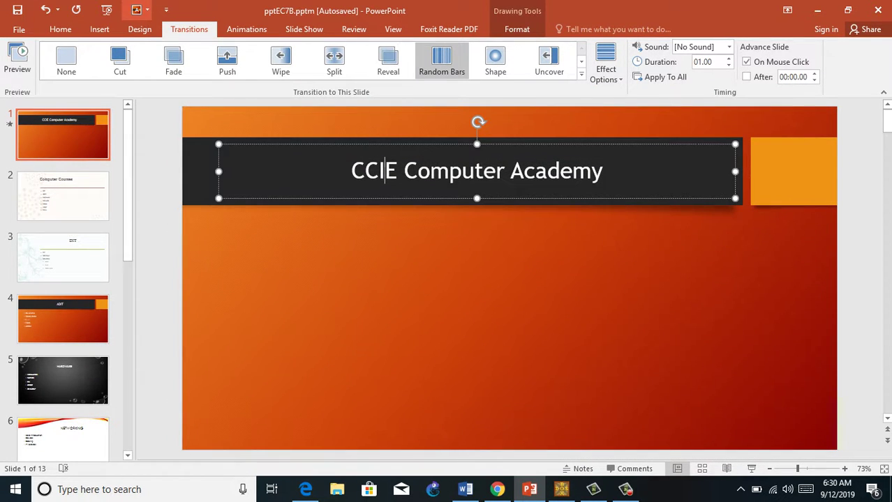
Step: Set slide 1's transition back to Push
left_click(62, 197)
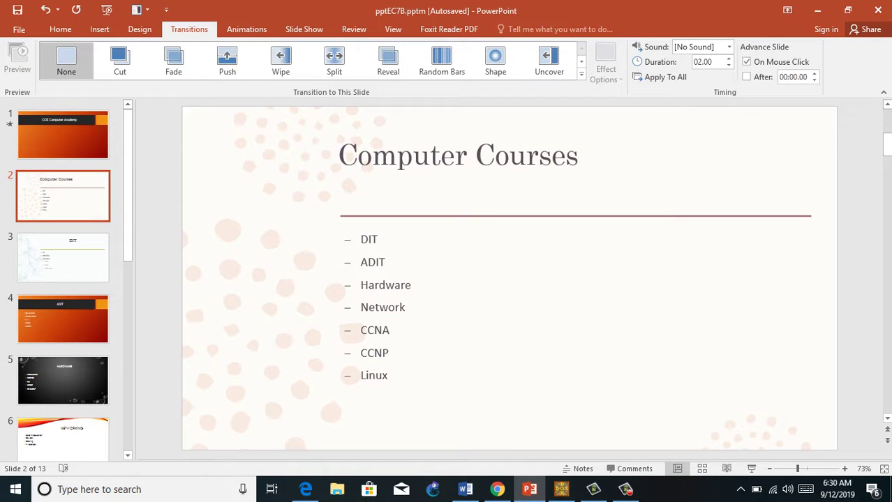
left_click(63, 134)
left_click(227, 59)
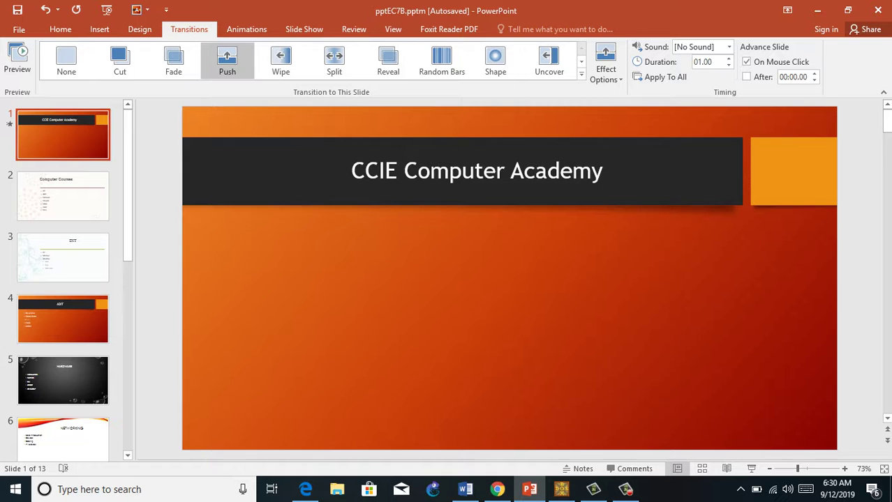
Step: Give the Computer Courses slide a Vertical In Split transition after trying Horizontal In and Out
left_click(63, 196)
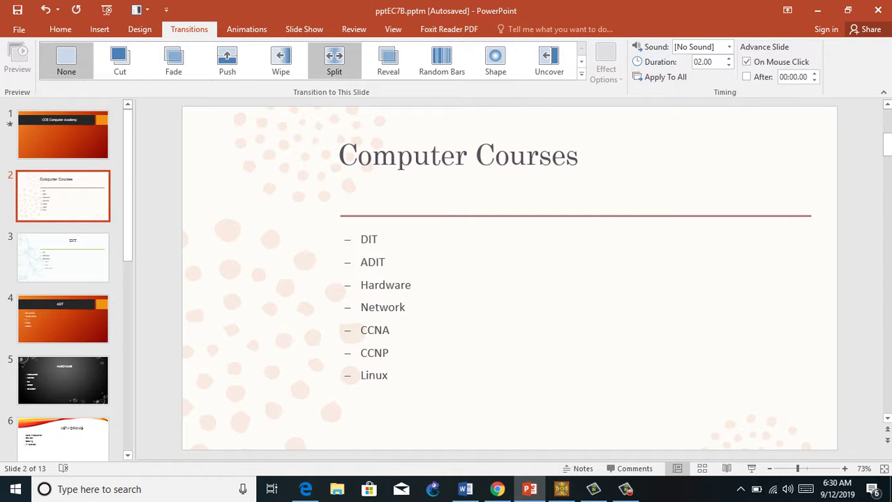
left_click(334, 59)
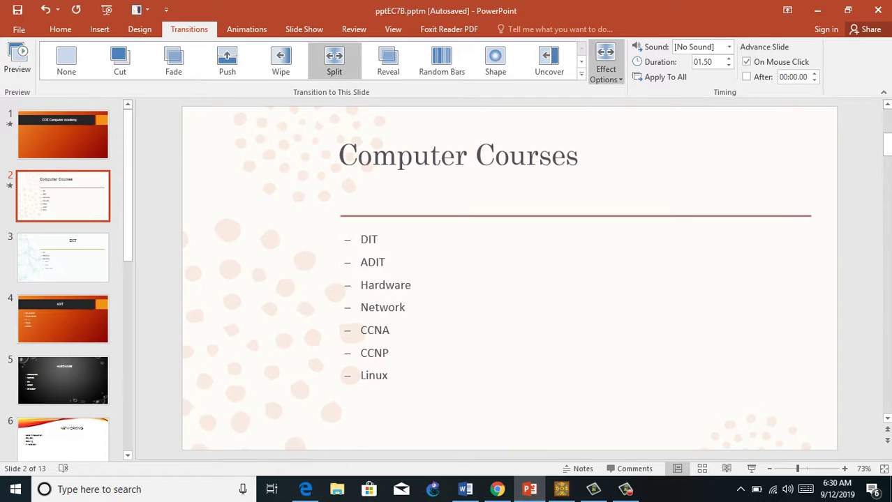
left_click(606, 62)
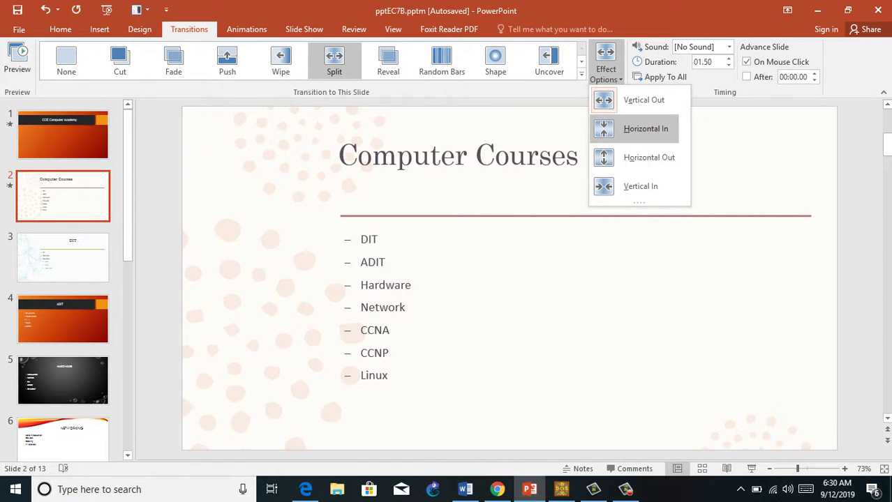
left_click(646, 129)
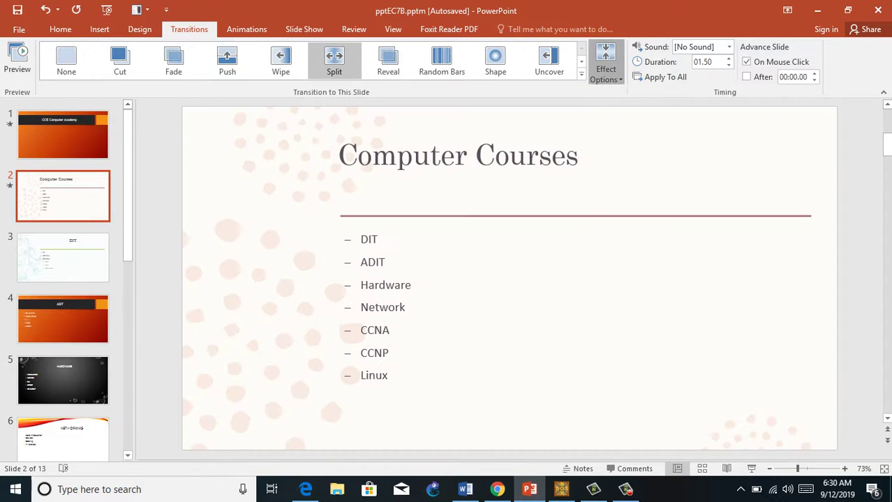
left_click(606, 63)
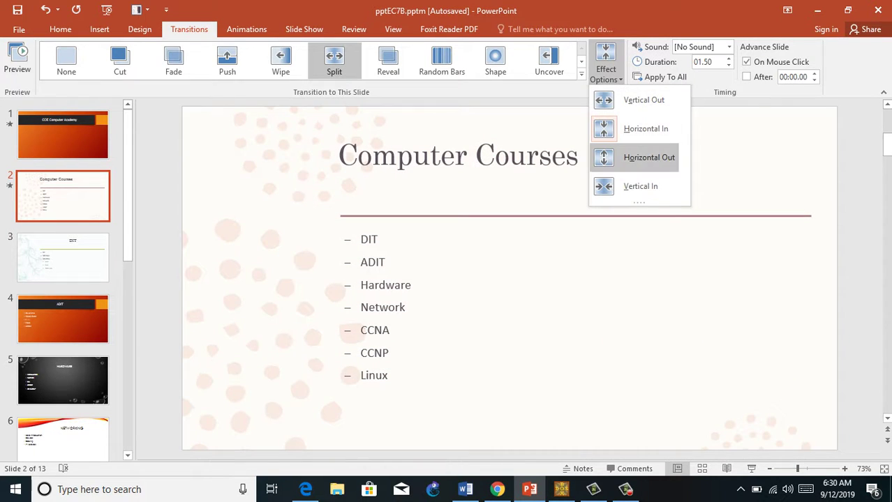
left_click(649, 157)
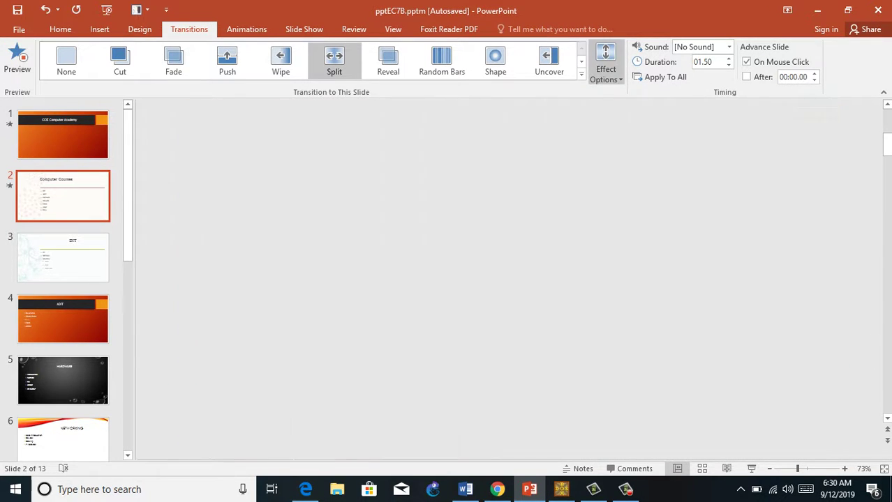
left_click(606, 63)
left_click(641, 184)
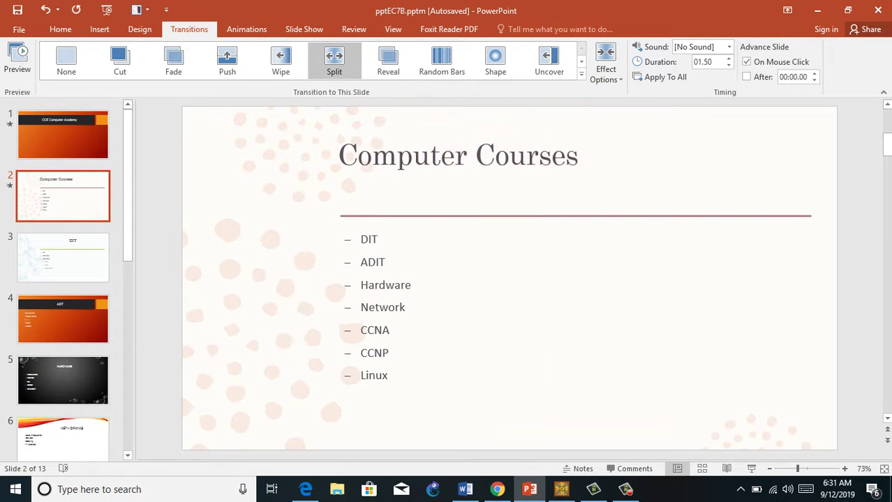
left_click(62, 258)
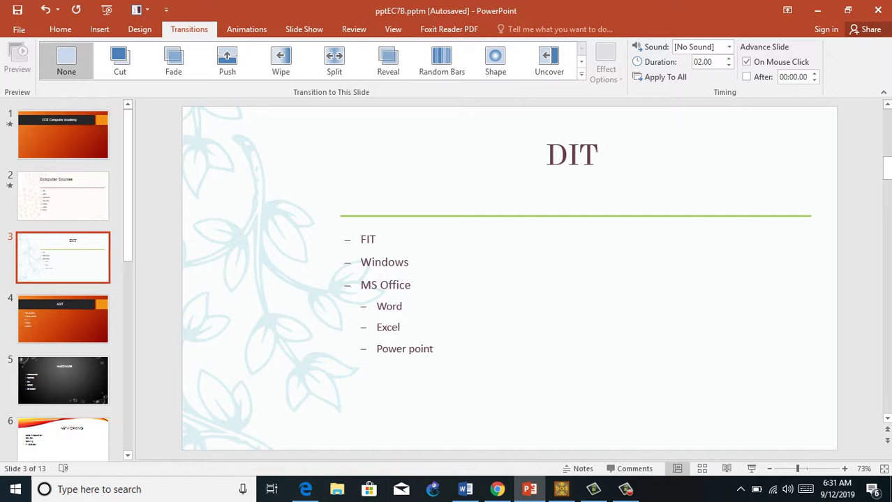
Step: Apply a vertical Blinds transition to the DIT slide after trying Horizontal
left_click(549, 61)
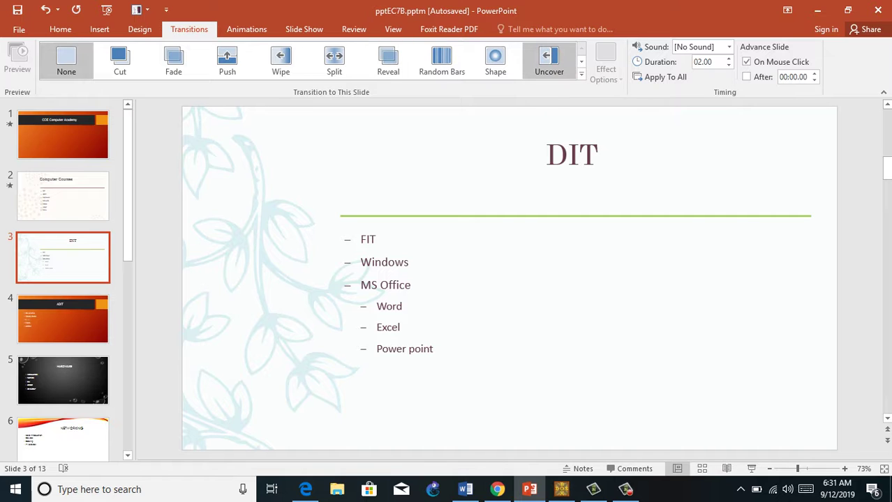
left_click(581, 74)
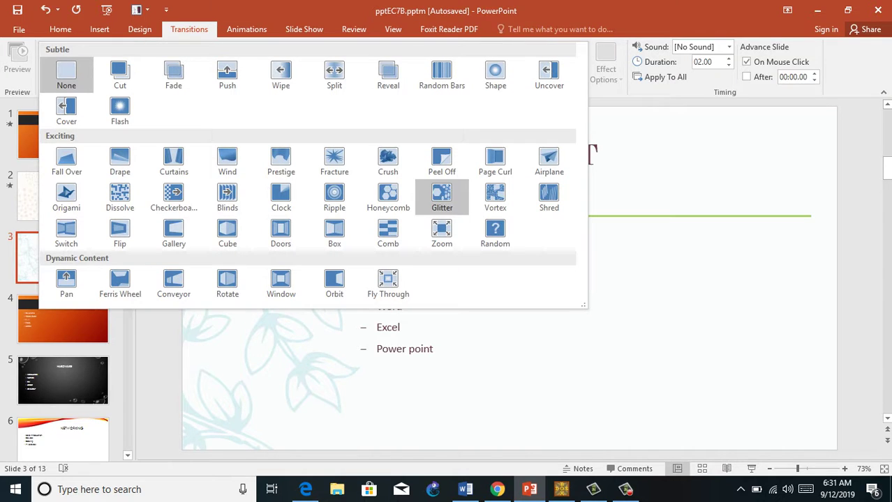
left_click(227, 195)
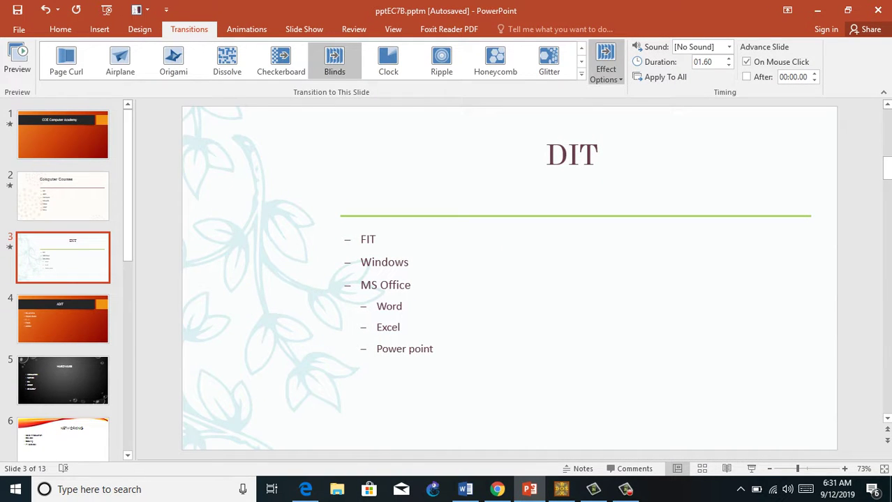
left_click(606, 70)
left_click(641, 128)
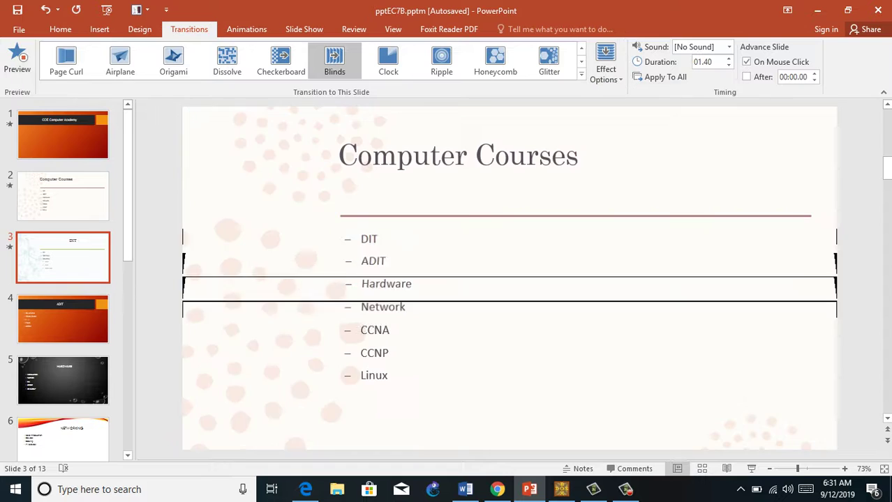
left_click(606, 70)
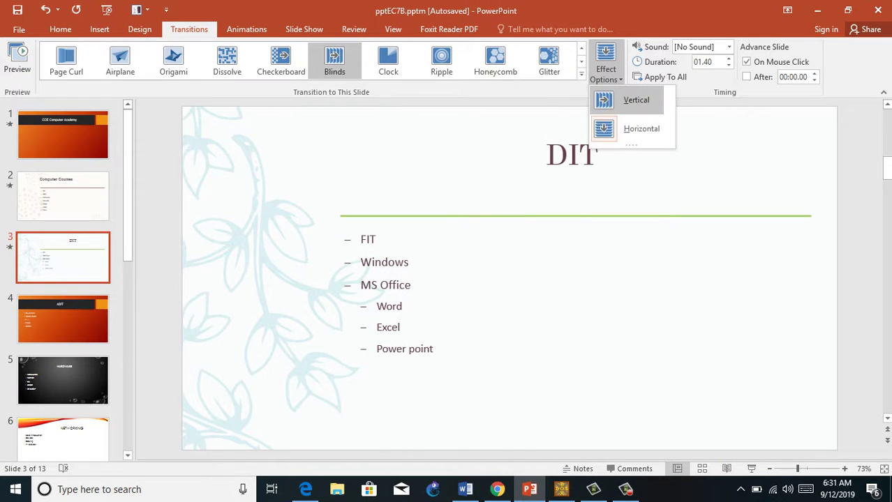
left_click(636, 100)
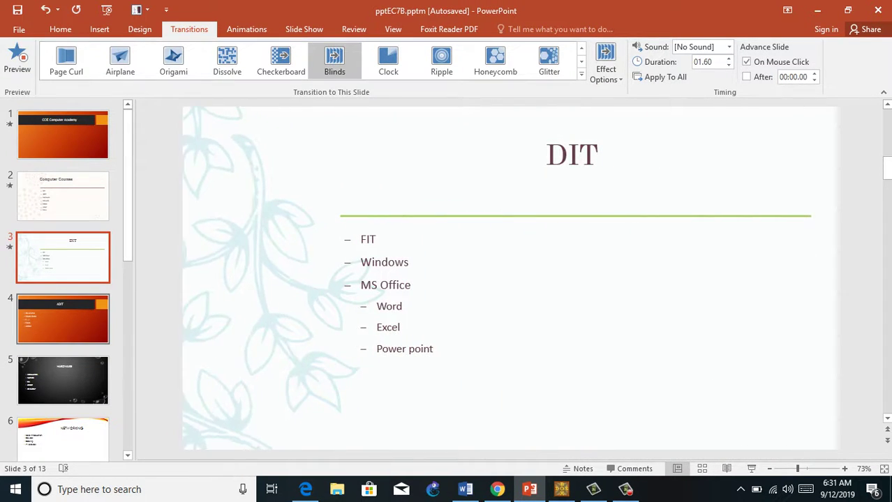
left_click(63, 319)
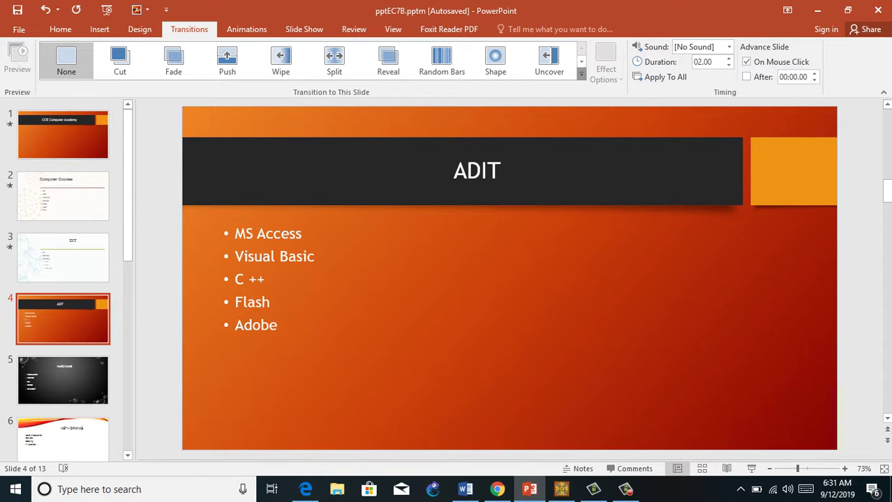
Step: Apply a vertical Window transition to the ADIT slide after trying Horizontal
left_click(581, 74)
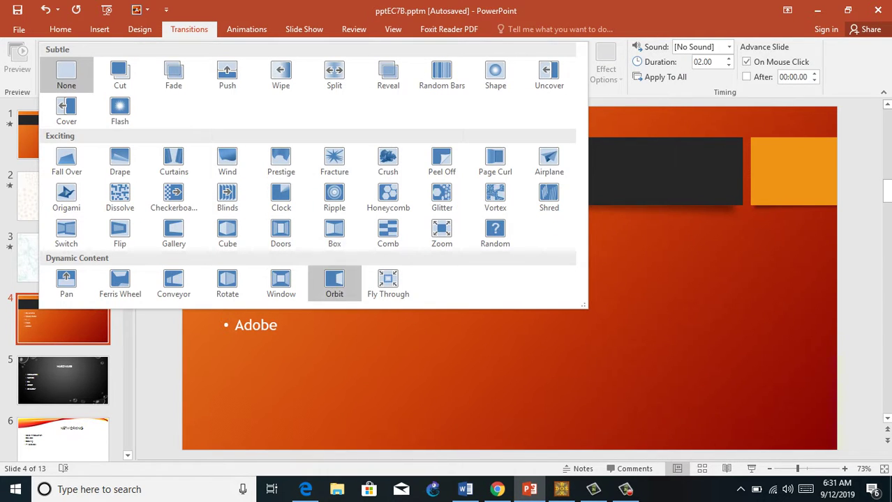
left_click(280, 283)
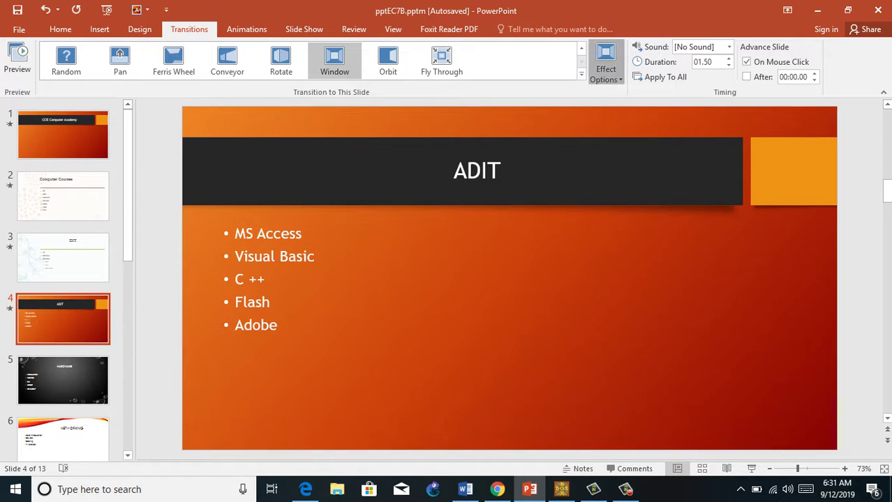
left_click(606, 63)
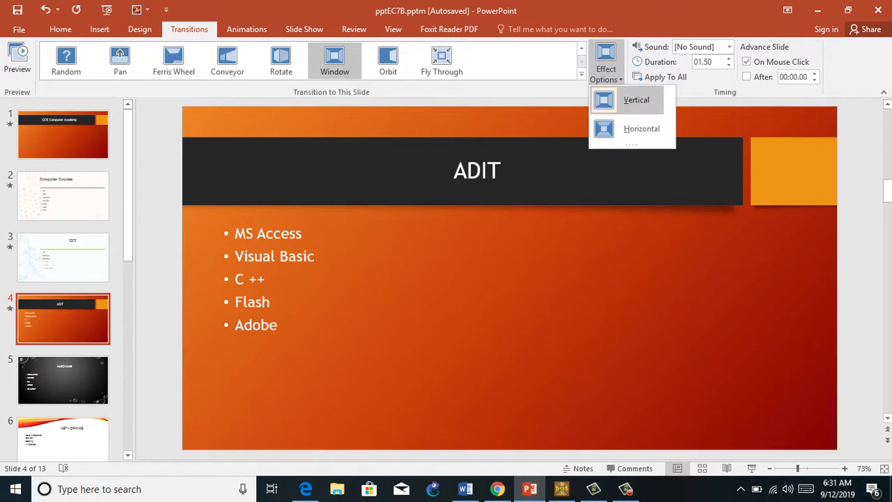
left_click(638, 125)
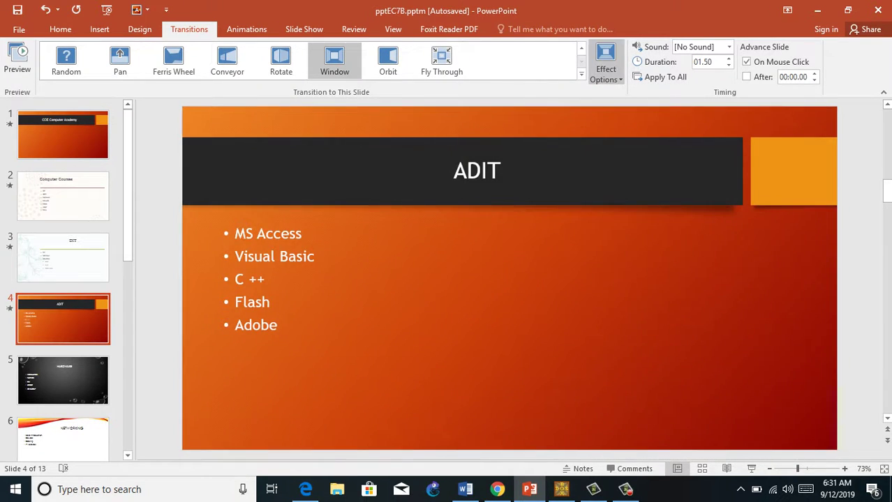
left_click(606, 66)
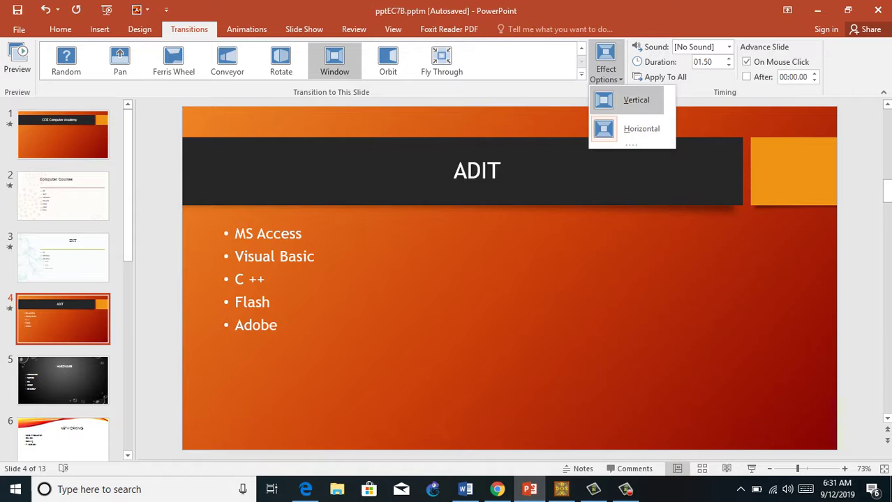
left_click(637, 99)
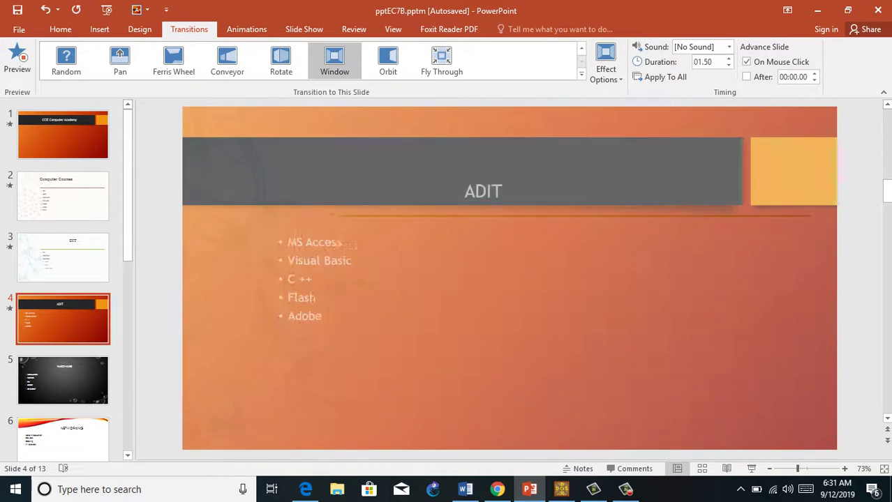
left_click(62, 380)
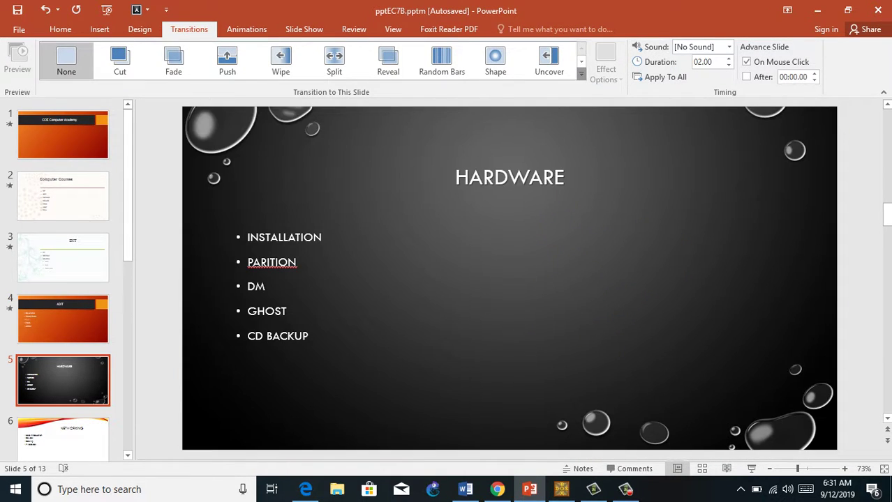
Step: Apply a Clockwise Clock transition to the HARDWARE slide
left_click(581, 73)
left_click(280, 195)
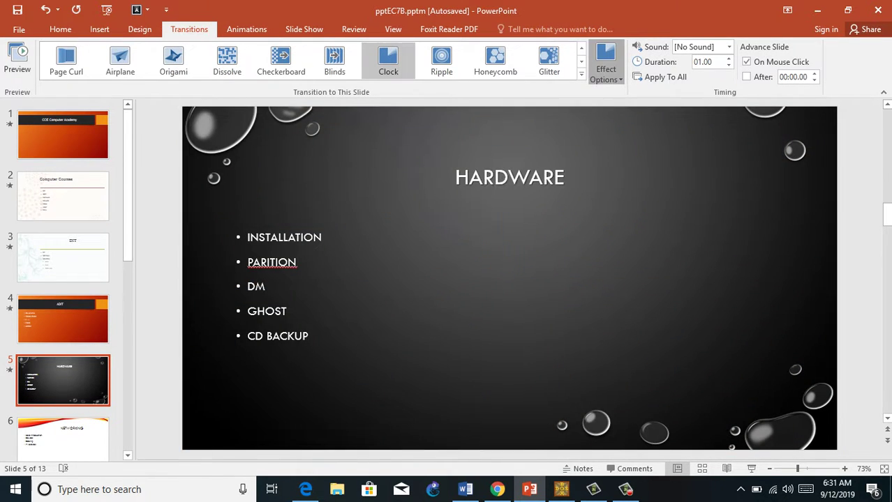
left_click(606, 66)
left_click(628, 96)
left_click(606, 67)
left_click(624, 123)
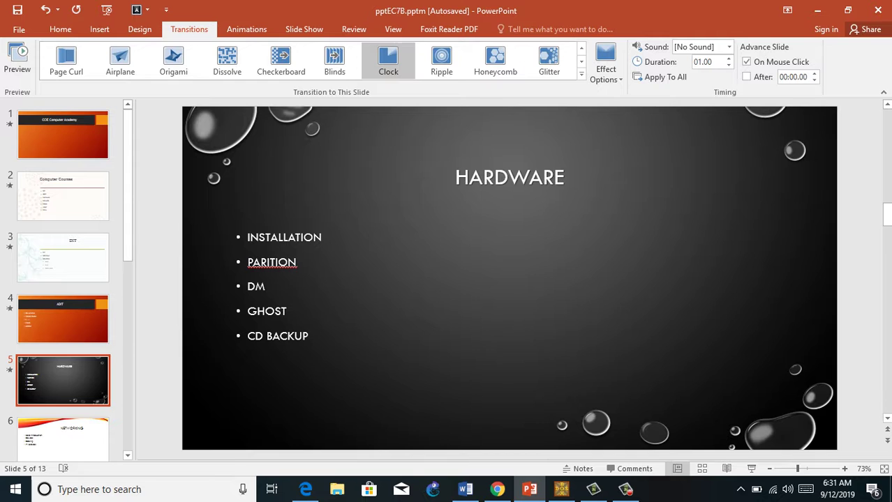
left_click(606, 67)
left_click(623, 96)
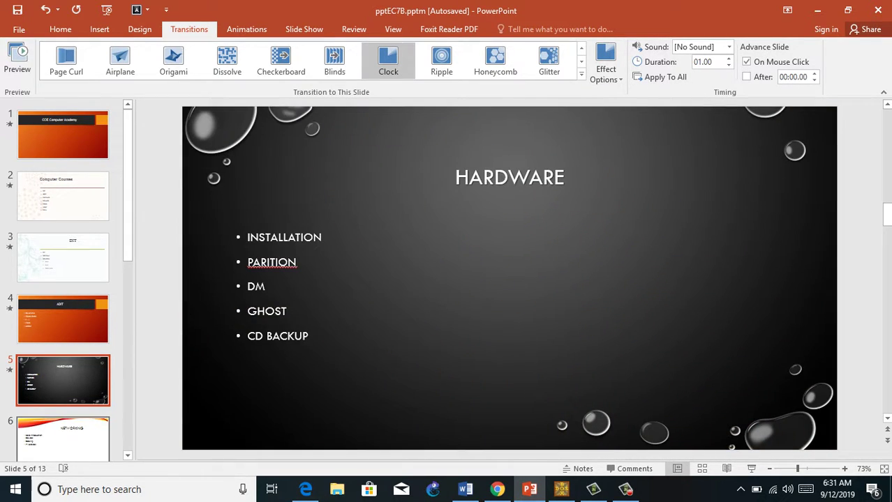
left_click(62, 437)
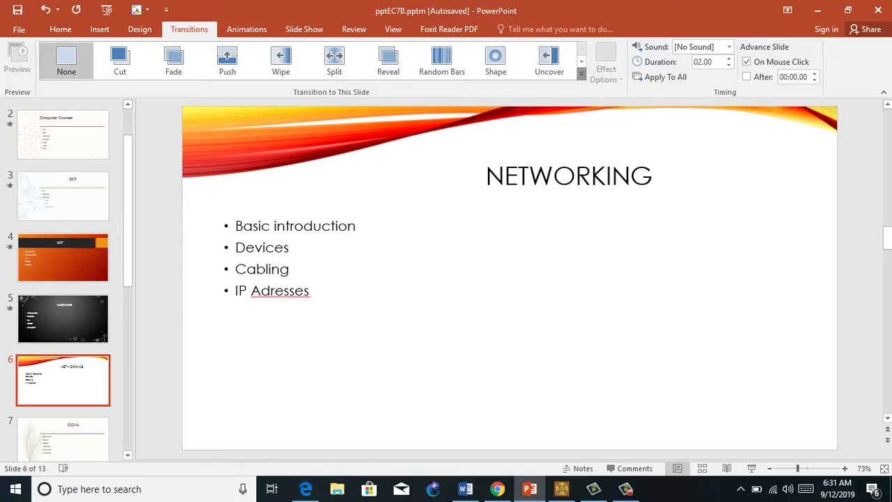
Step: Apply a Vortex transition to the NETWORKING slide, trying From Top, Right and Bottom
left_click(581, 72)
left_click(494, 195)
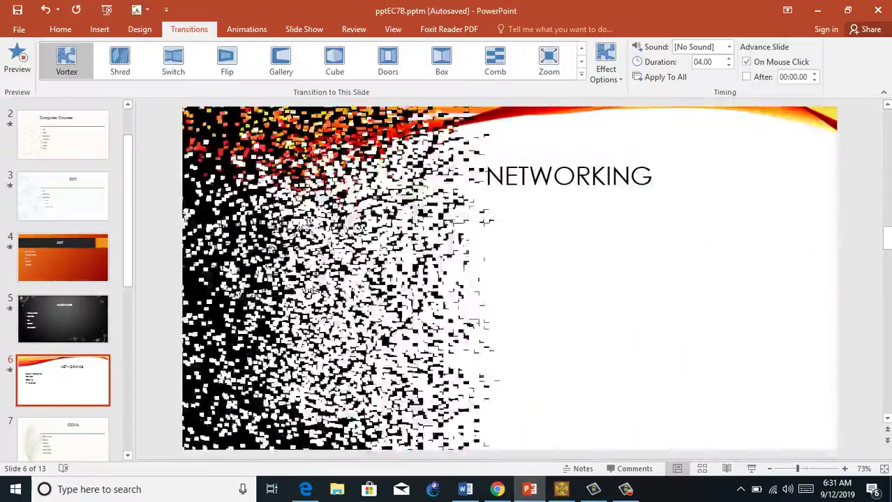
left_click(605, 63)
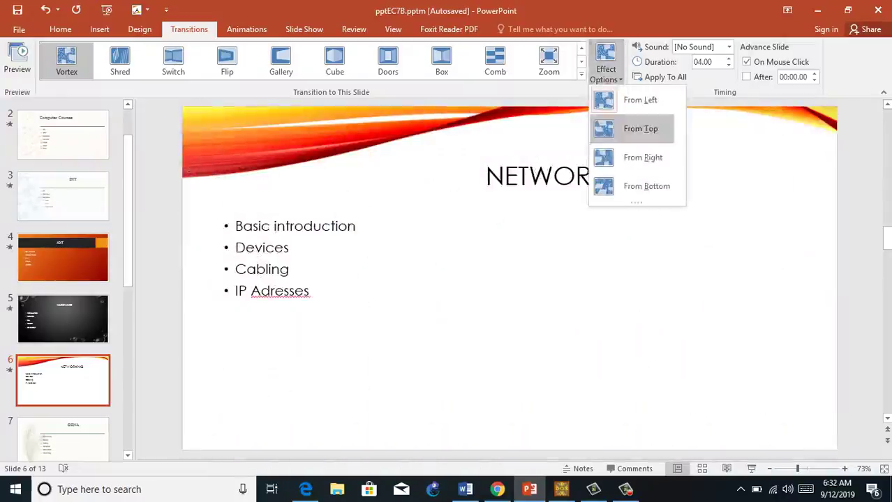
left_click(637, 126)
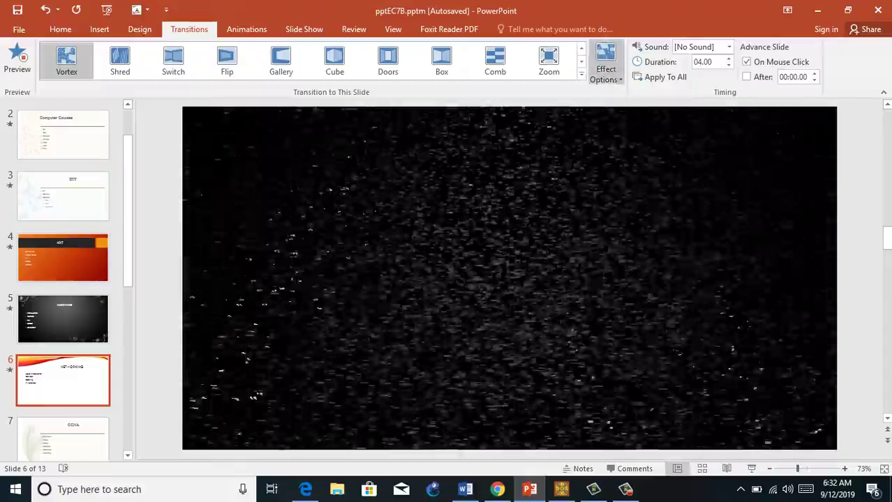
left_click(605, 66)
left_click(643, 157)
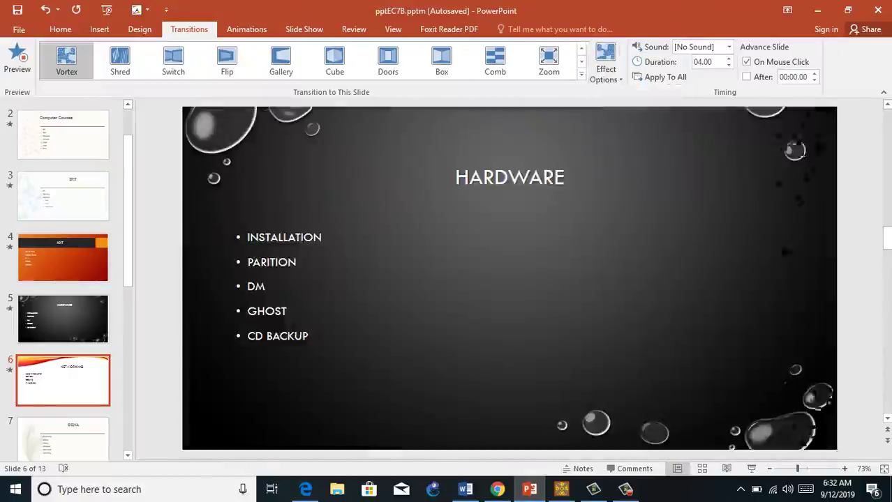
left_click(606, 65)
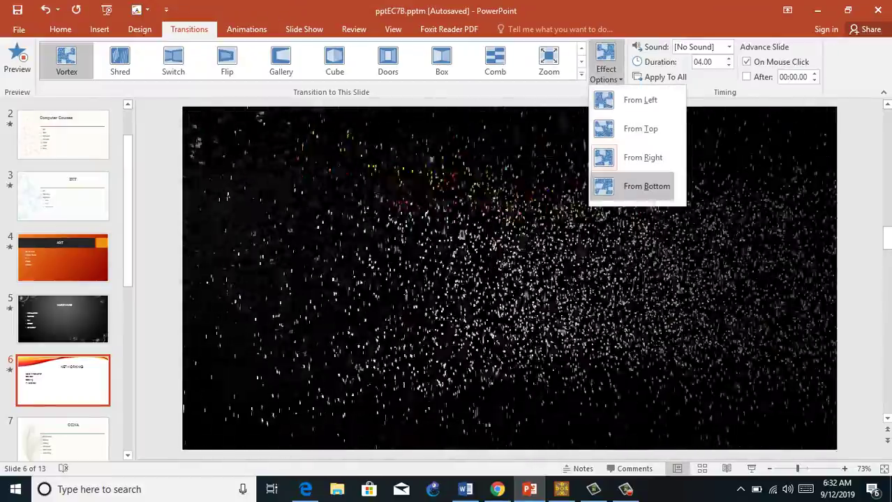
left_click(637, 186)
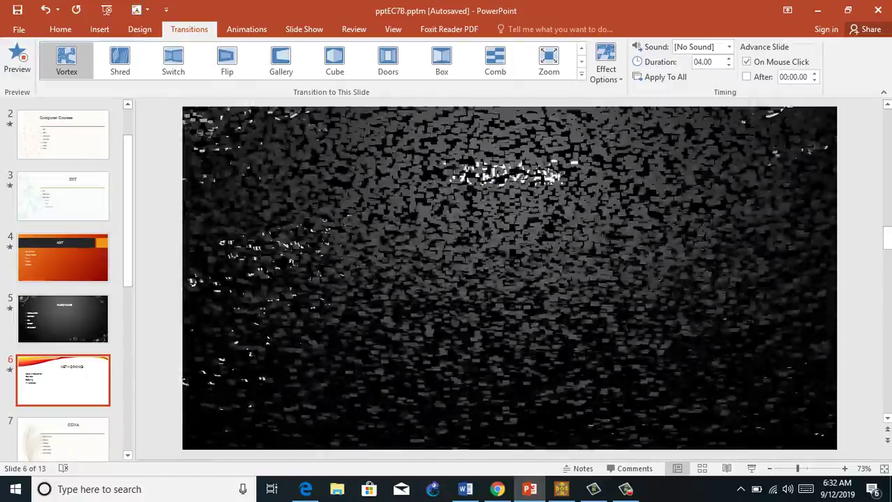
left_click(605, 64)
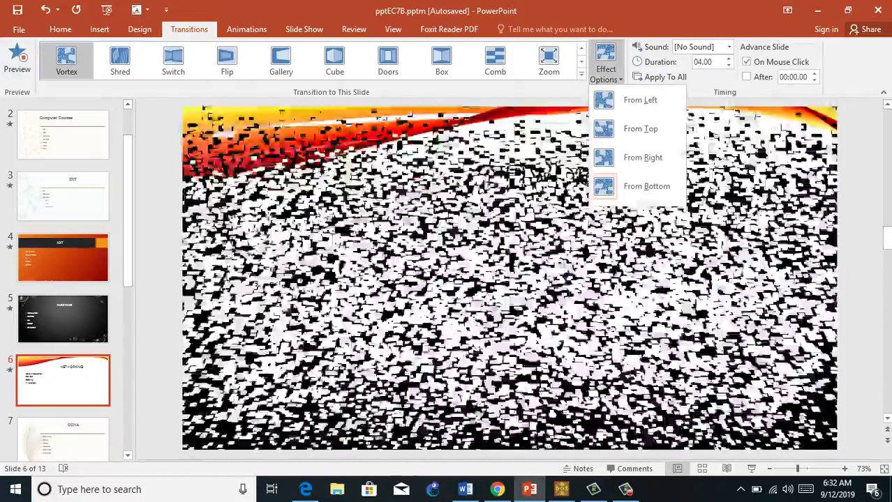
scroll(63, 279, "up", 3)
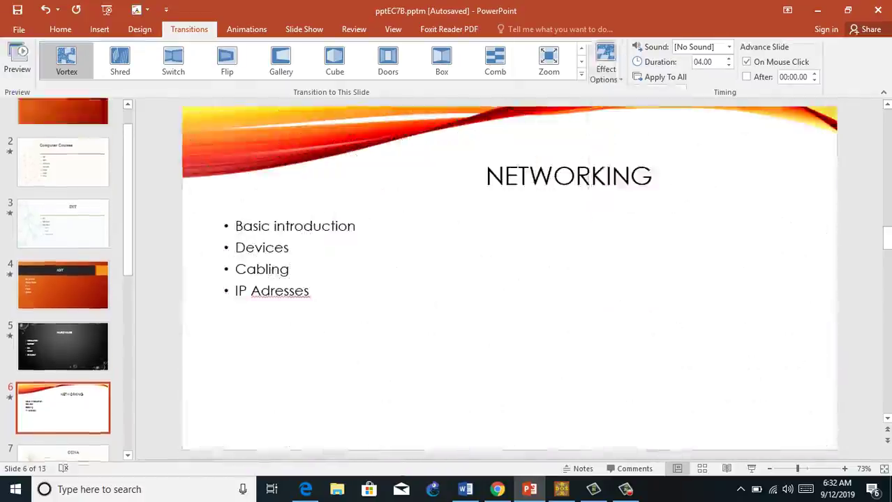
scroll(63, 196, "up", 1)
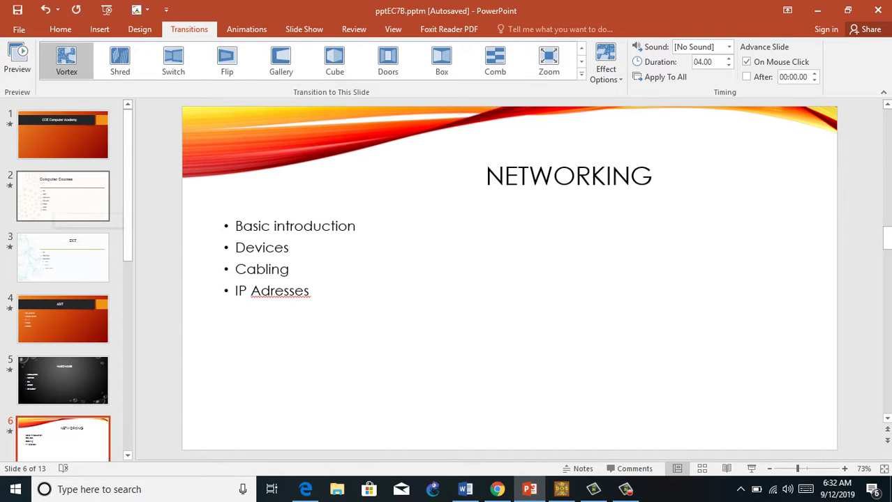
Step: Check slides 2 and 5, then preview slide 1's Push transition
left_click(63, 196)
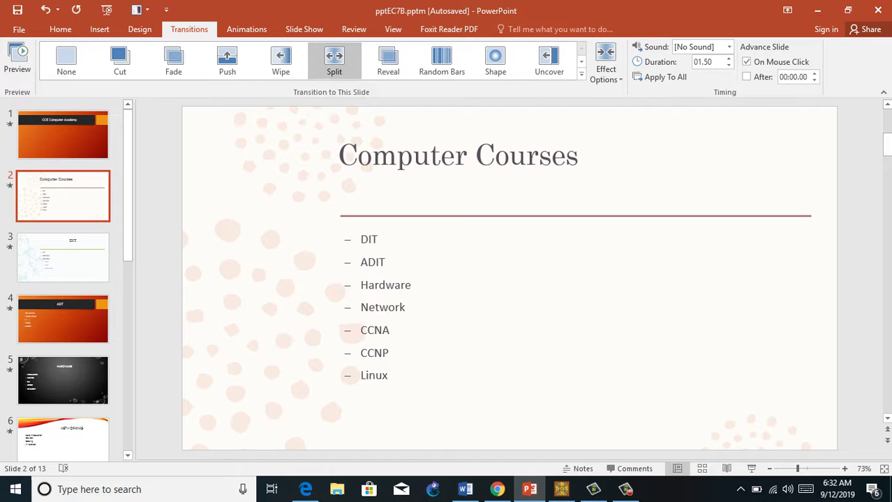
left_click(63, 381)
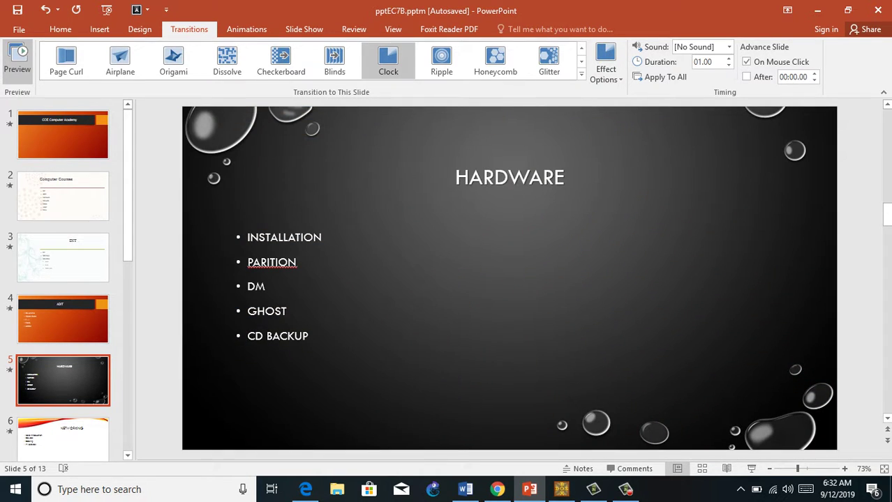
left_click(63, 134)
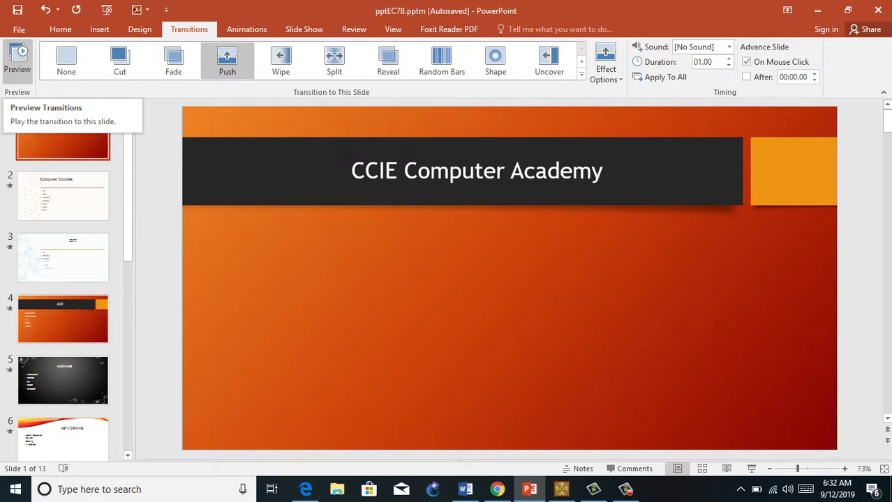
left_click(18, 59)
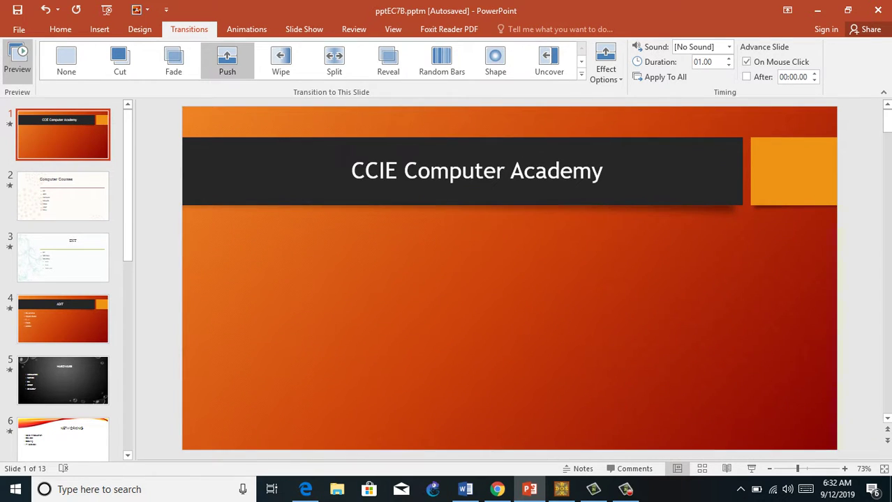
Step: Preview the Window transition on the ADIT slide and return to slide 1
left_click(62, 380)
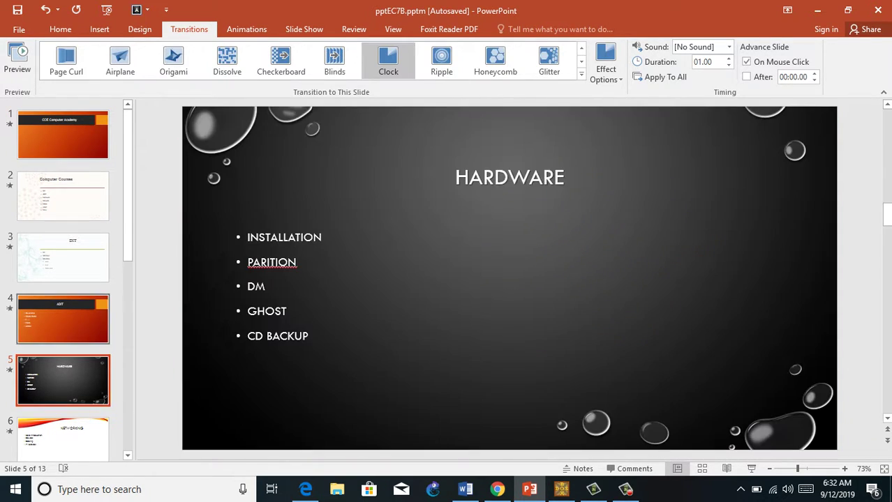
left_click(63, 319)
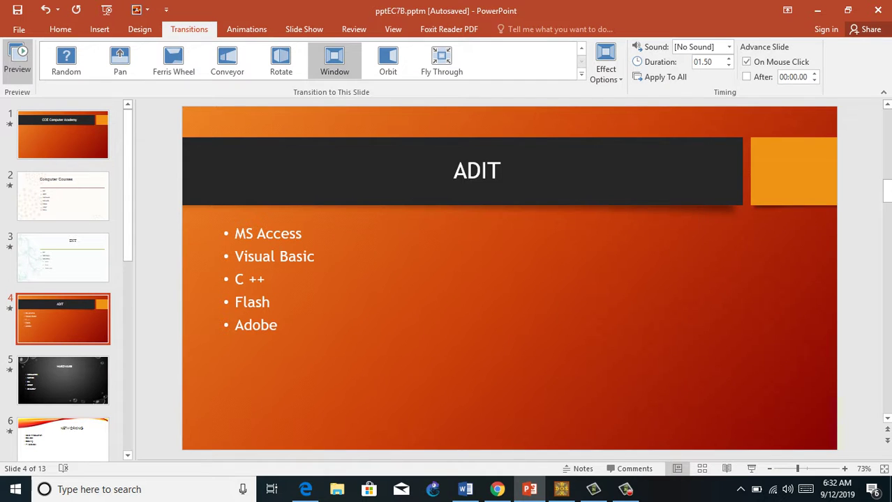
left_click(18, 59)
left_click(63, 134)
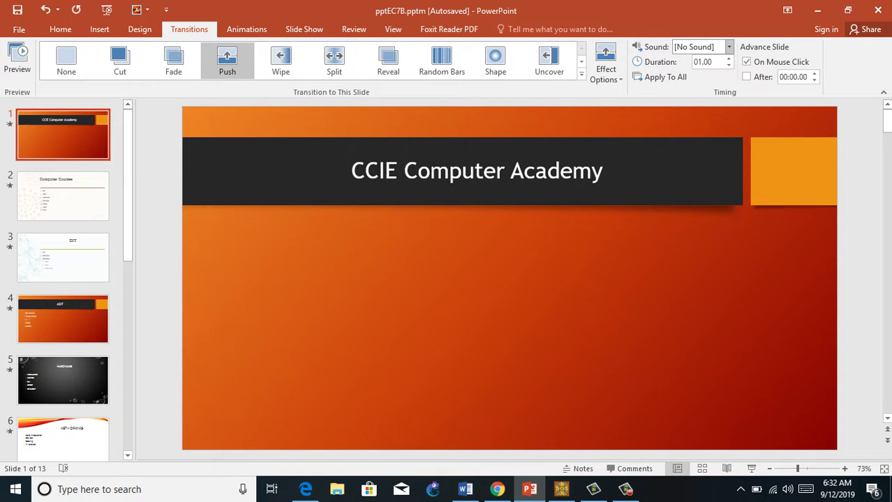
Step: Give slide 1's transition the Drum Roll sound
left_click(728, 47)
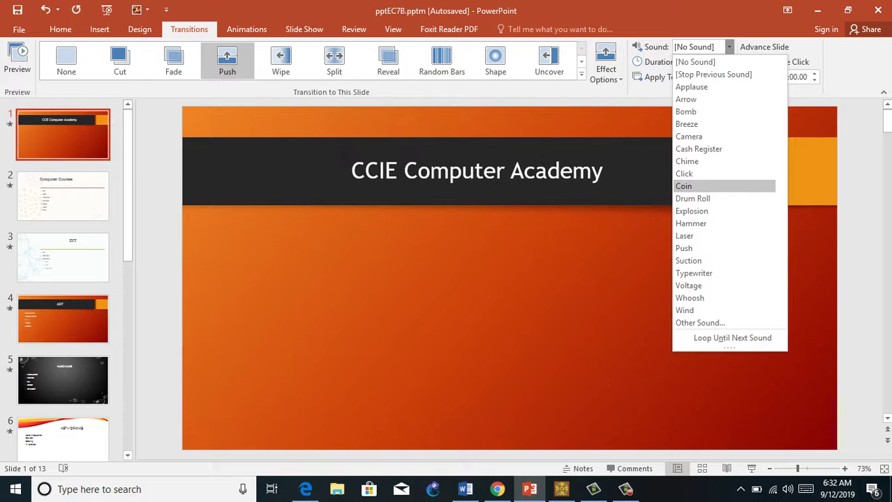
left_click(692, 199)
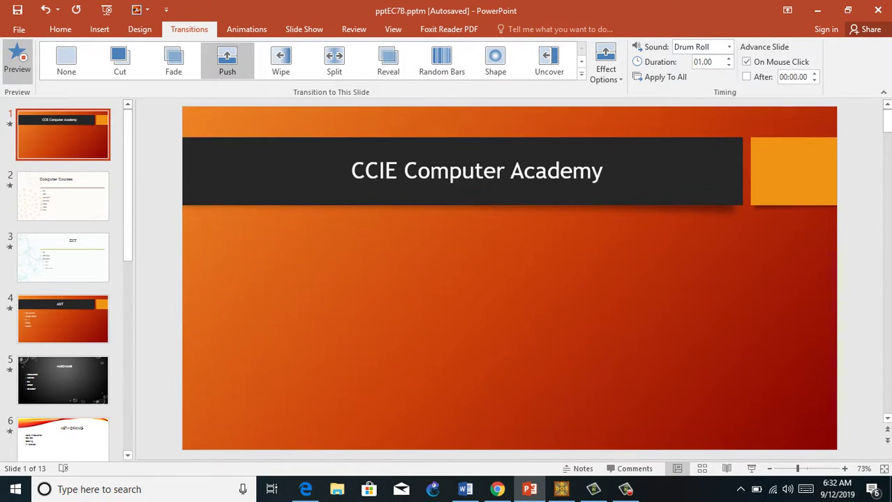
left_click(63, 196)
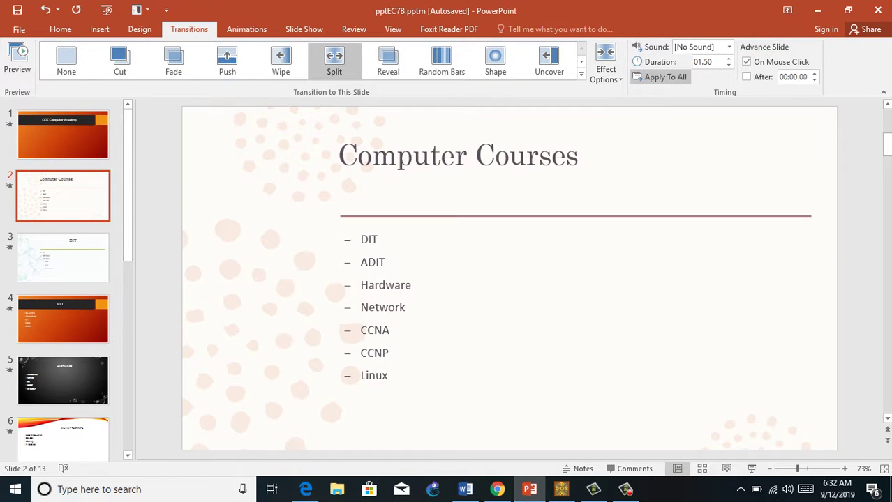
Step: Set slide 2's transition sound to Wind
left_click(728, 47)
key("Down")
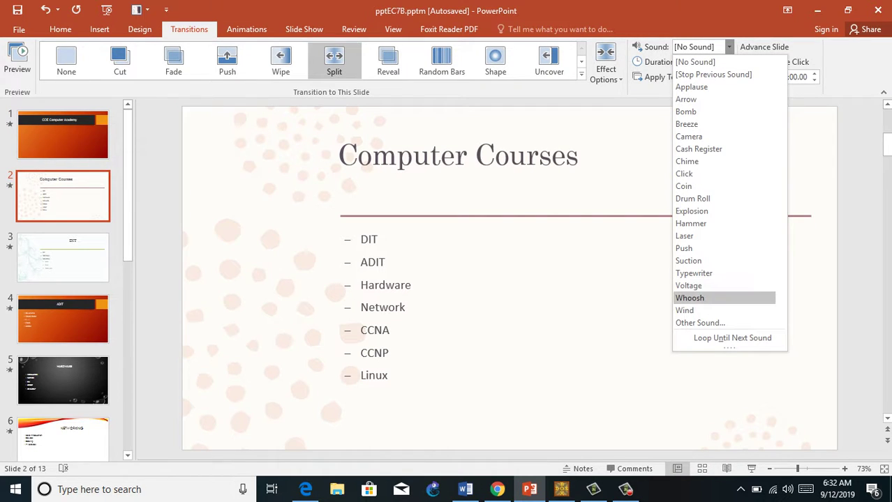
key("Down")
key("Return")
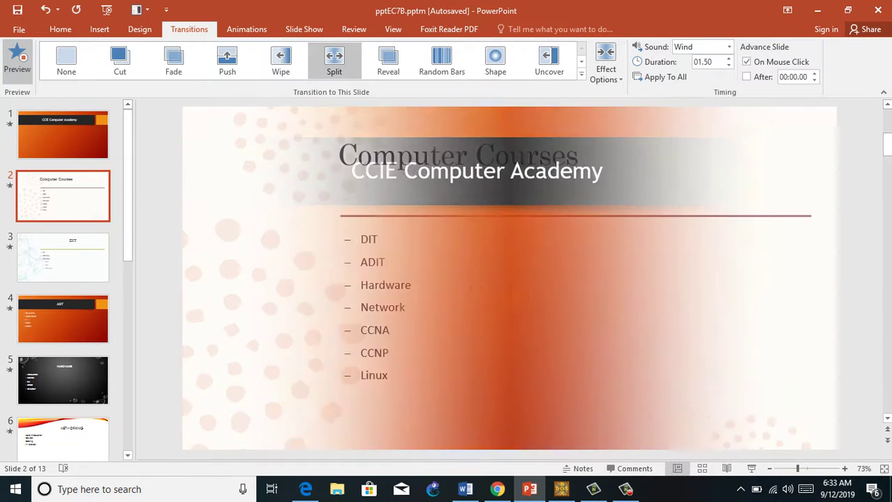
left_click(63, 258)
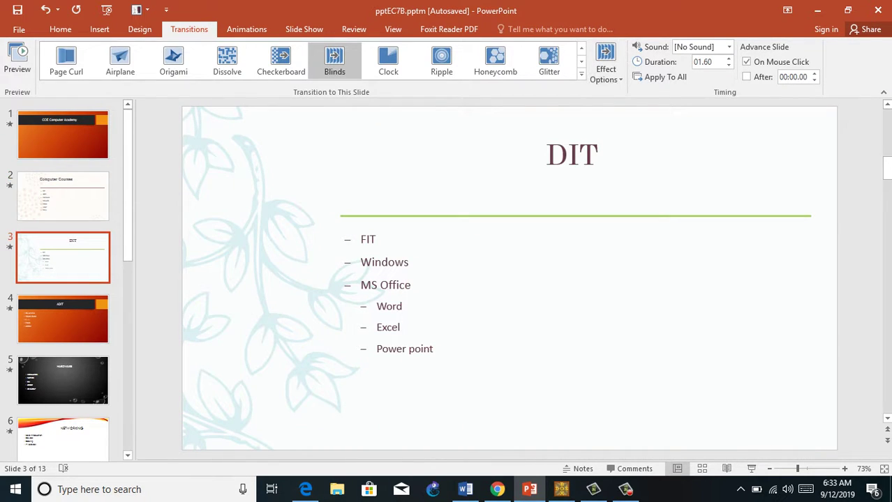
Step: Give slide 3's Blinds transition the Cash Register sound, then go back to slide 1
left_click(729, 46)
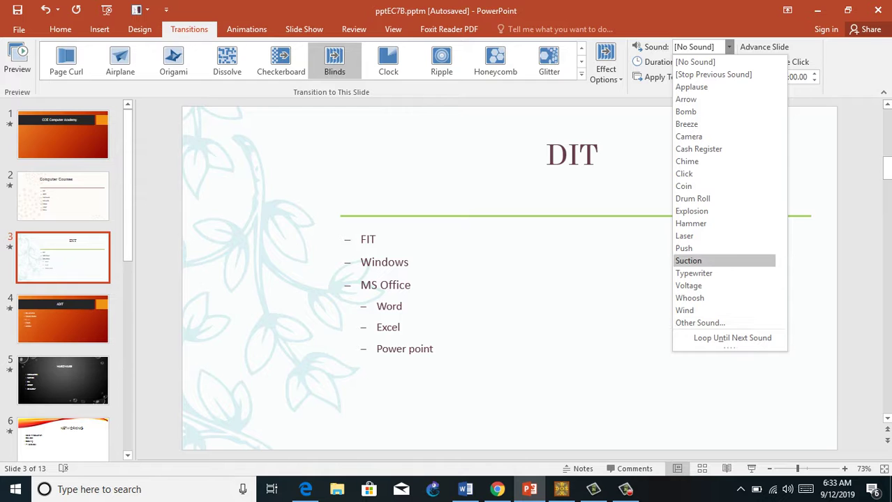
left_click(698, 149)
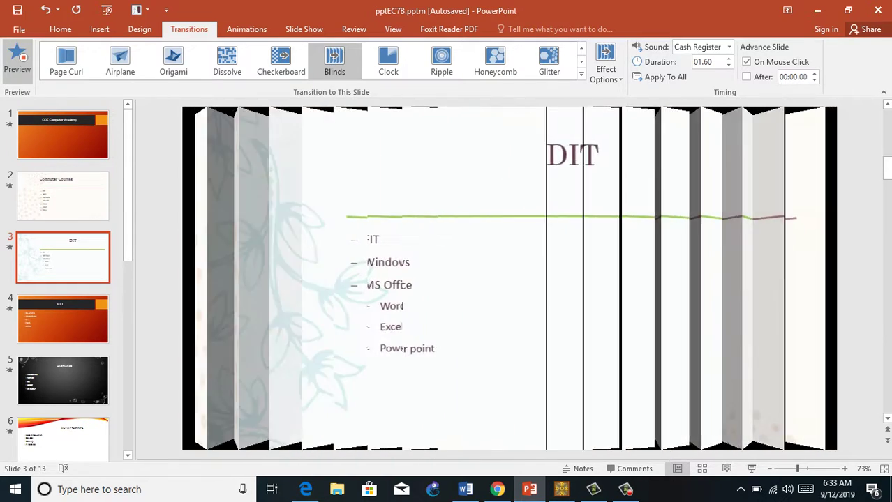
left_click(63, 135)
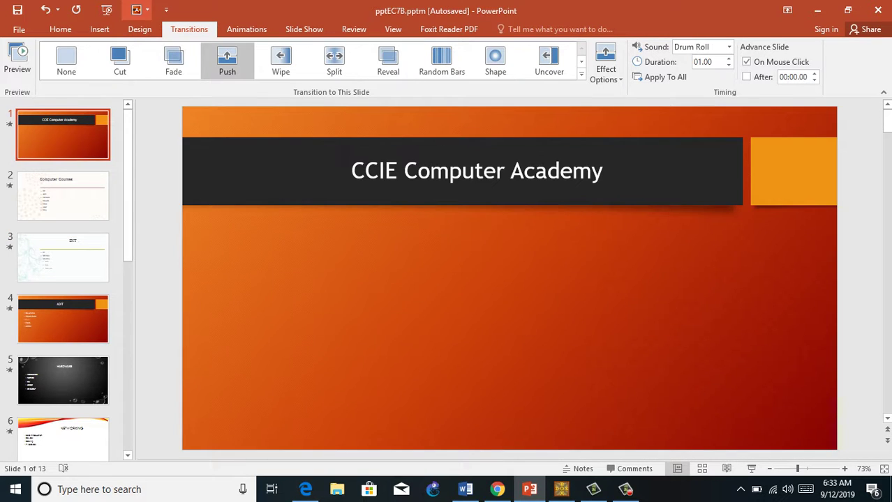
left_click(16, 59)
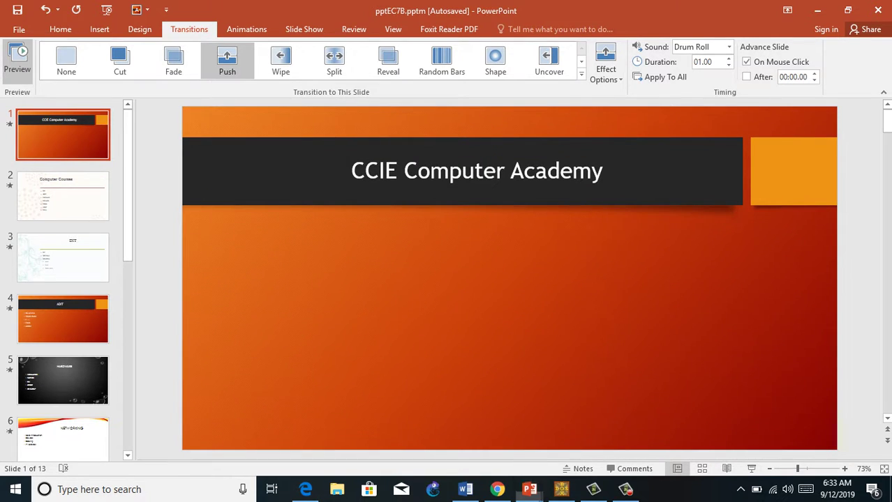
key("F5")
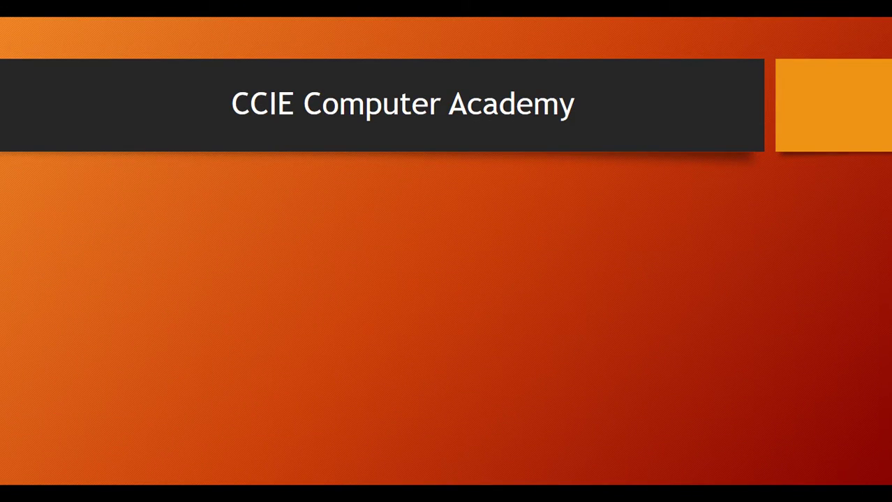
key("Escape")
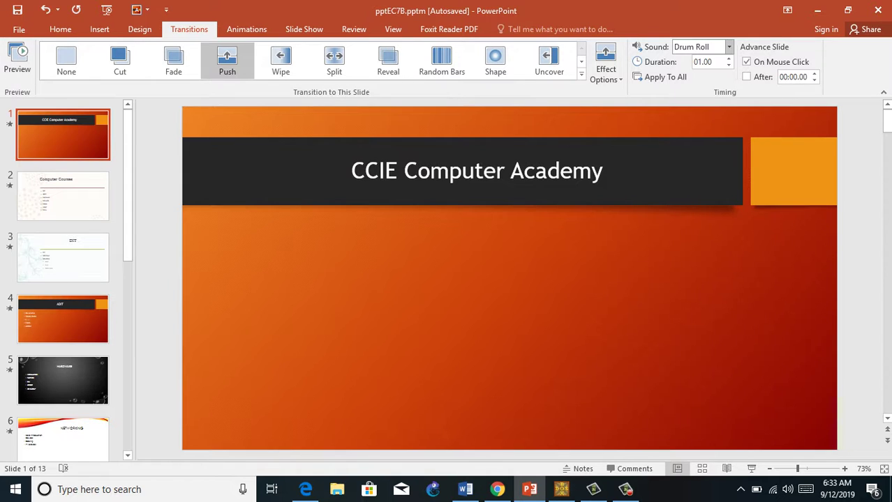
left_click(729, 47)
Step: Remove the sound from slide 1's Push transition and lengthen its duration
left_click(695, 62)
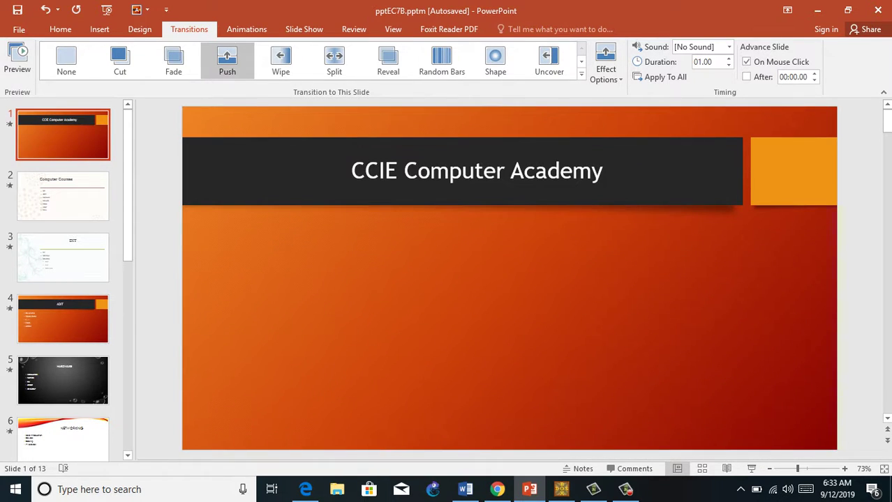
left_click(728, 58)
left_click(729, 58)
left_click(729, 58)
left_click(729, 58)
left_click(729, 65)
left_click(728, 58)
Step: Preview the Push transition twice, then shorten its duration to 07.50
left_click(17, 62)
left_click(17, 59)
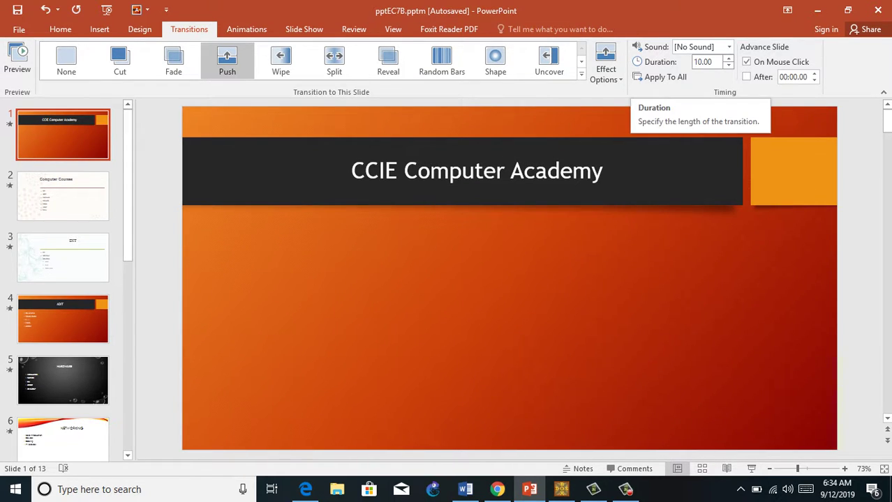
left_click(728, 65)
left_click(728, 65)
left_click(728, 65)
left_click(728, 65)
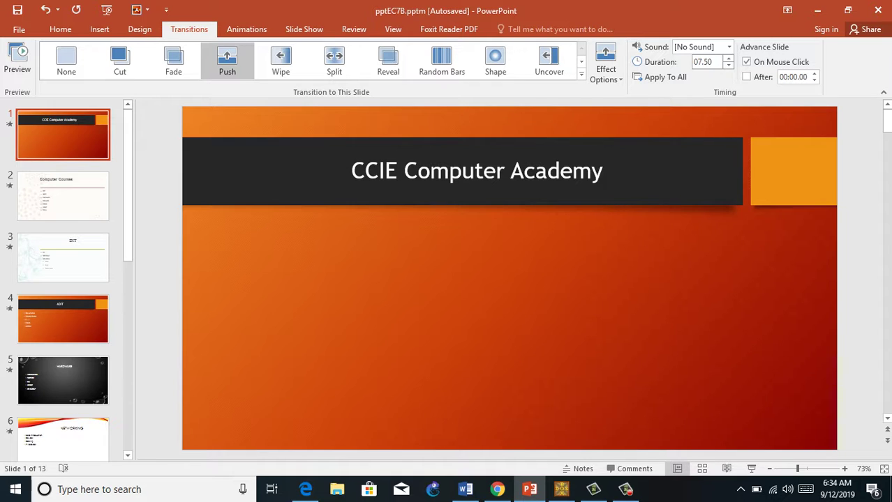
left_click(727, 64)
left_click(728, 65)
left_click(728, 65)
Step: Raise Computer Courses' duration to 02.00 and DIT's to 03.00, then start the show from slide 1
left_click(62, 196)
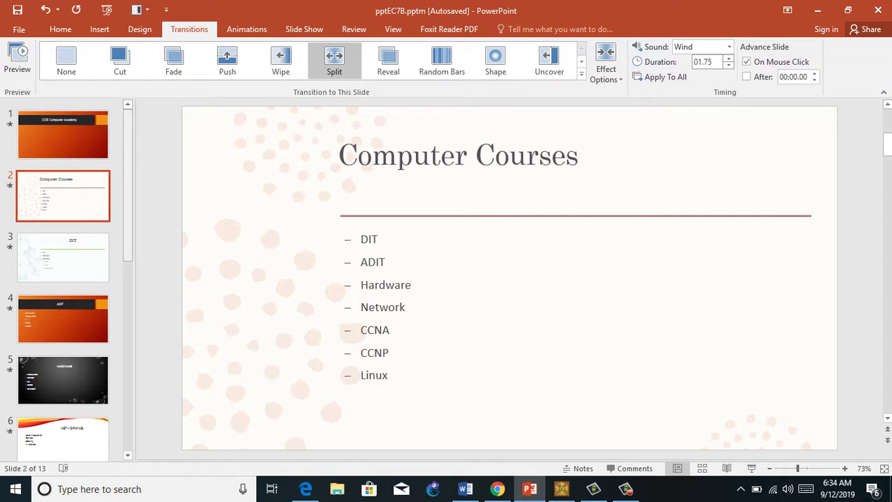
key("Up")
left_click(63, 258)
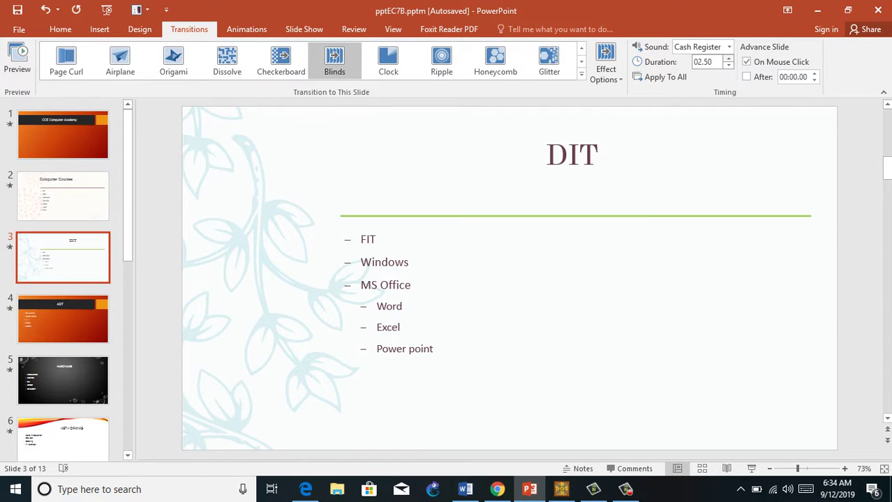
key("Up")
key("Up")
key("F5")
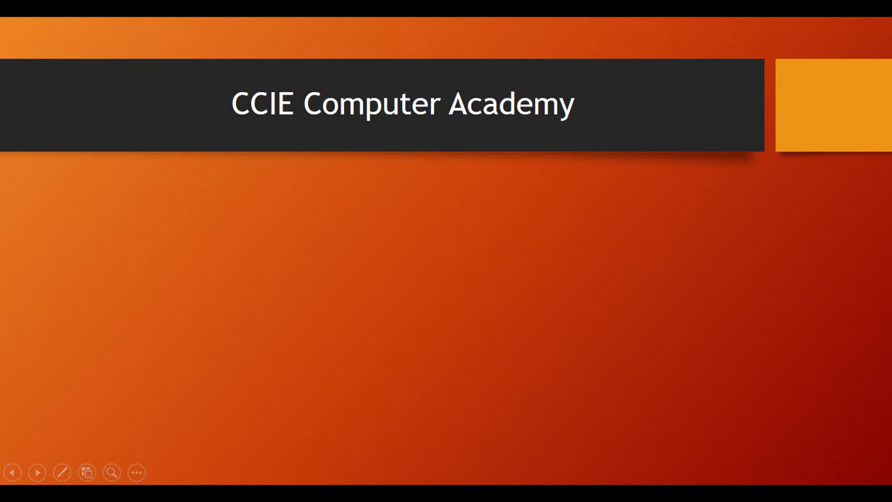
Step: Advance the slide show through Computer Courses and DIT, then end it with Esc
key("Right")
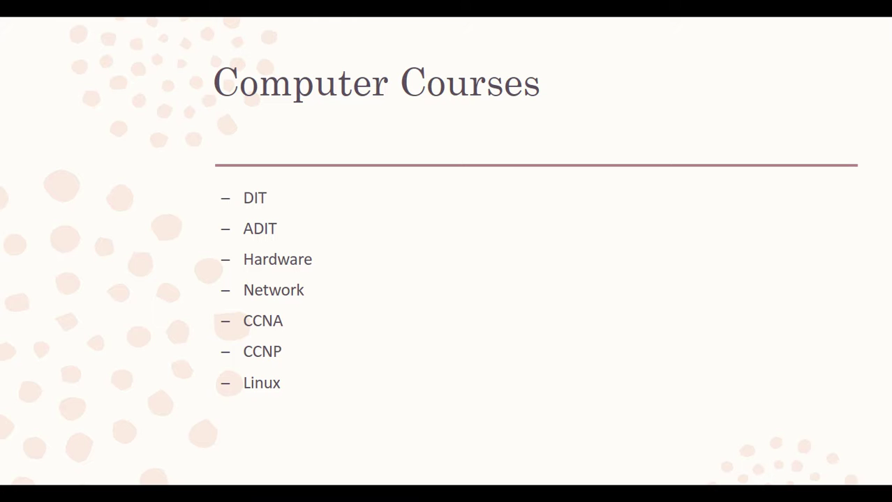
key("Right")
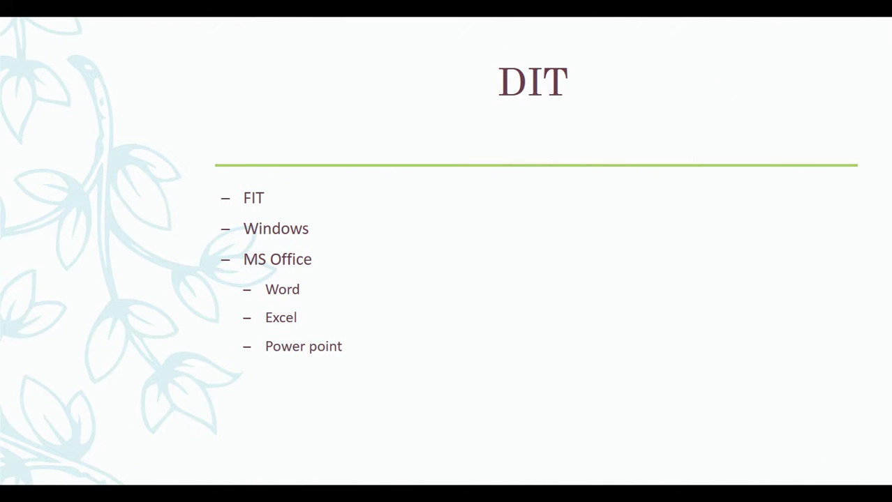
key("Escape")
Step: Move back up to slide 1 and restart the slide show with F5
key("Up")
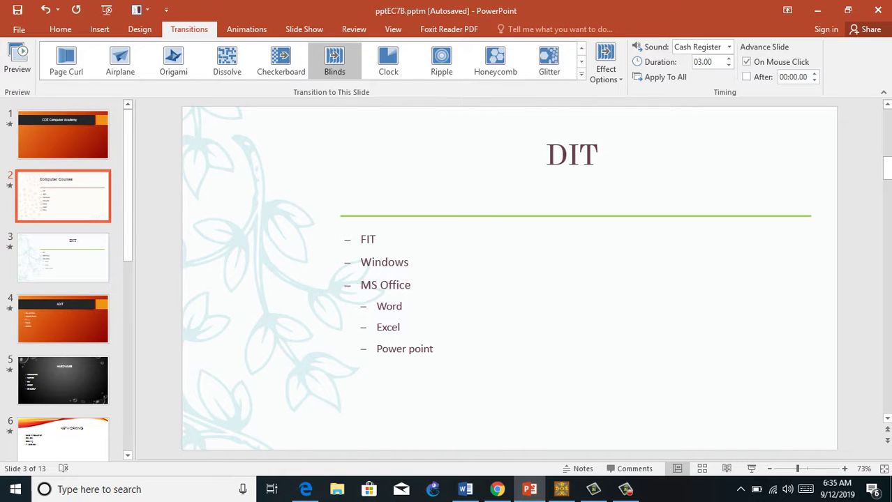
key("Up")
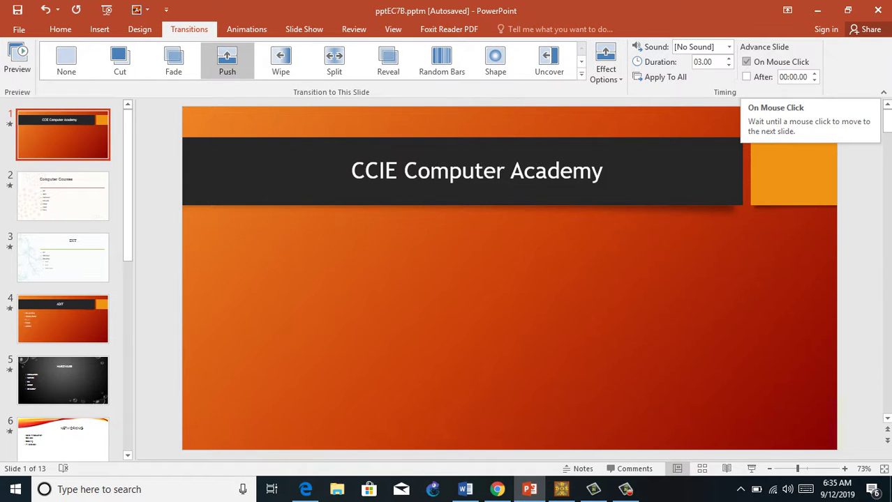
key("F5")
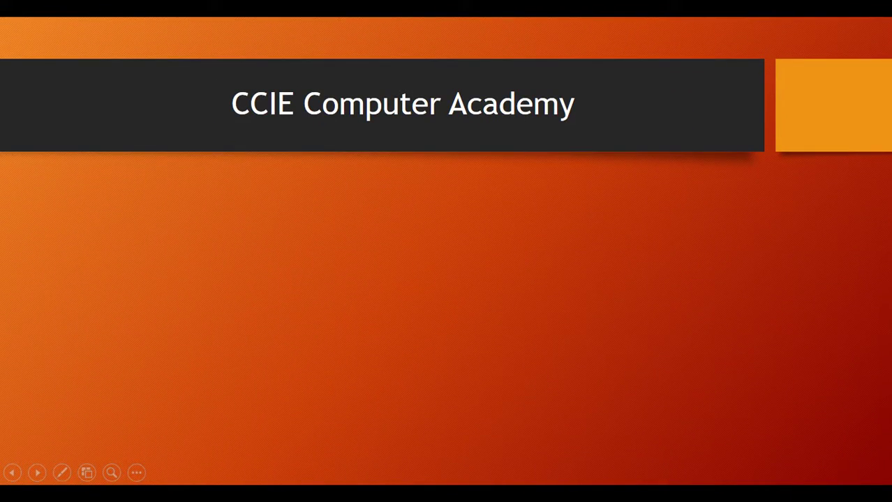
Step: Advance through Computer Courses, DIT and ADIT, then exit the slide show with Esc
key("Right")
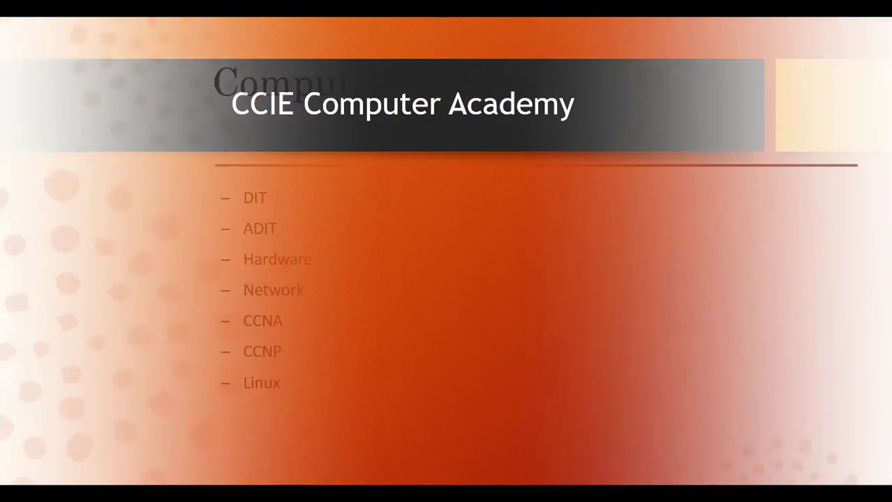
key("Right")
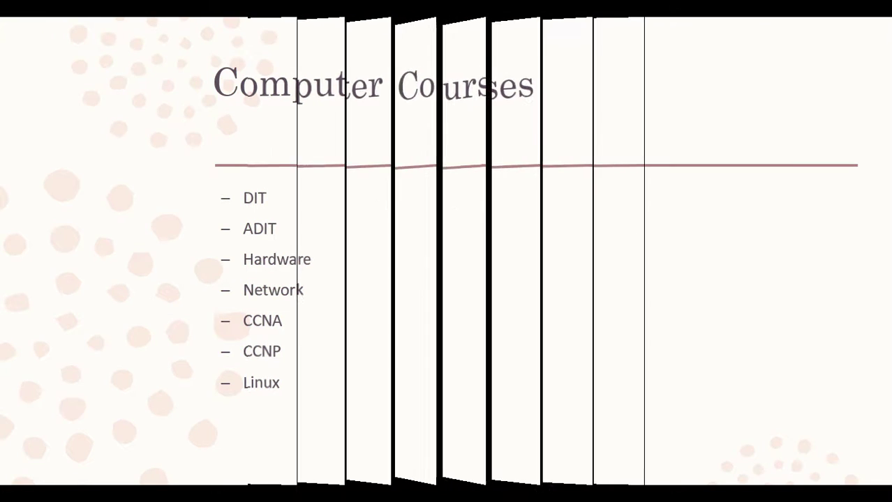
key("Right")
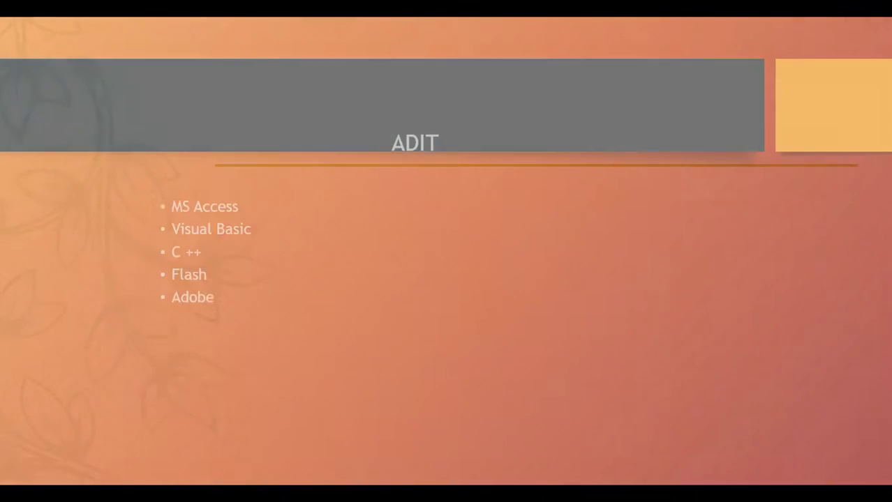
key("Escape")
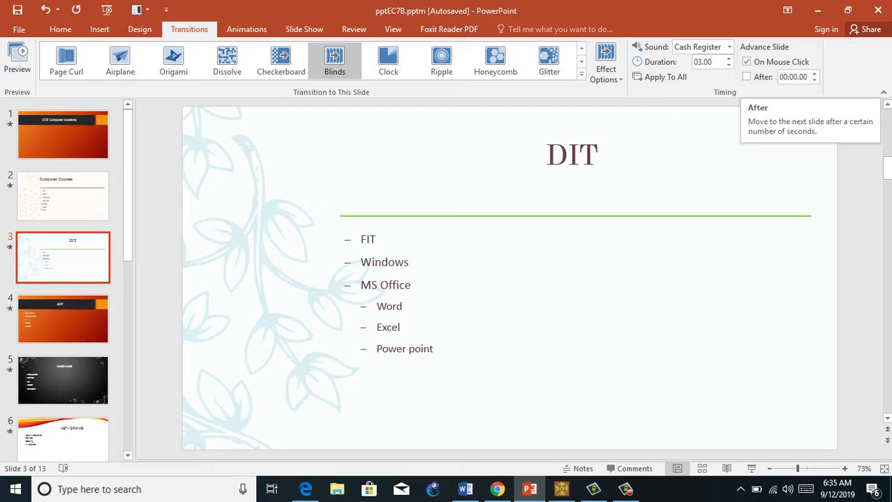
Step: Switch Computer Courses' transition to Push with a 01.00 duration and preview it
left_click(63, 196)
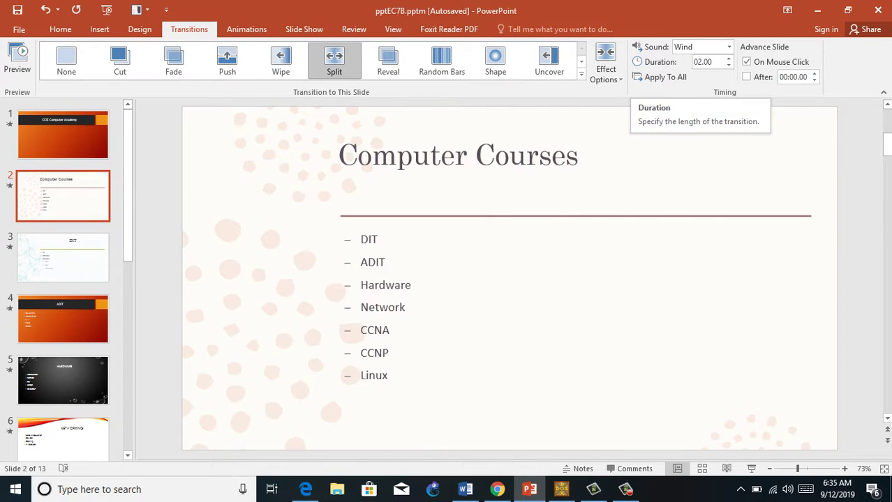
left_click(17, 59)
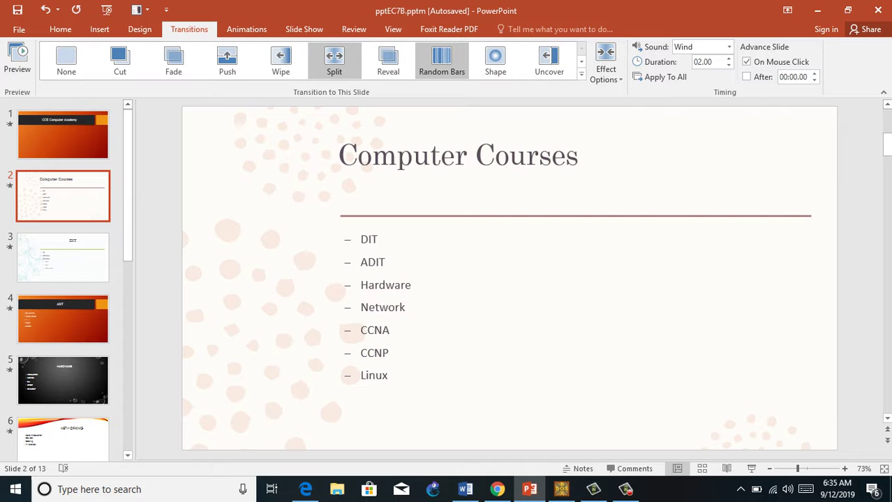
left_click(227, 62)
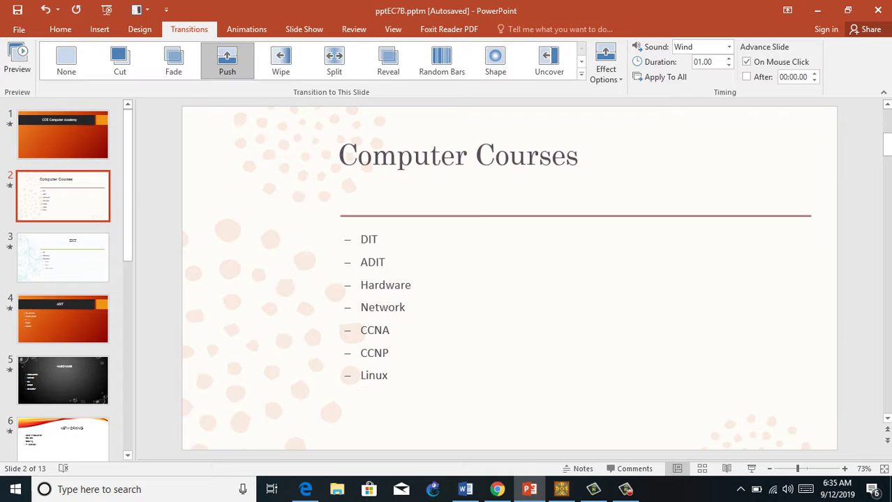
left_click(728, 58)
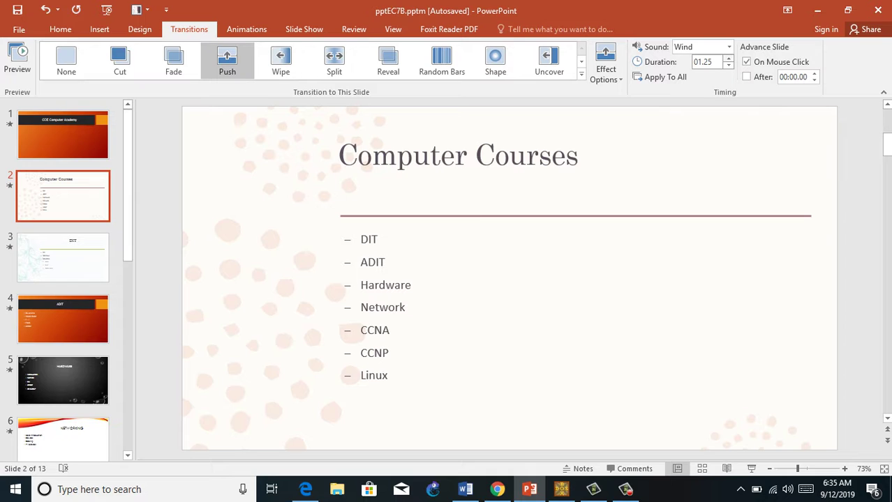
left_click(728, 58)
left_click(17, 61)
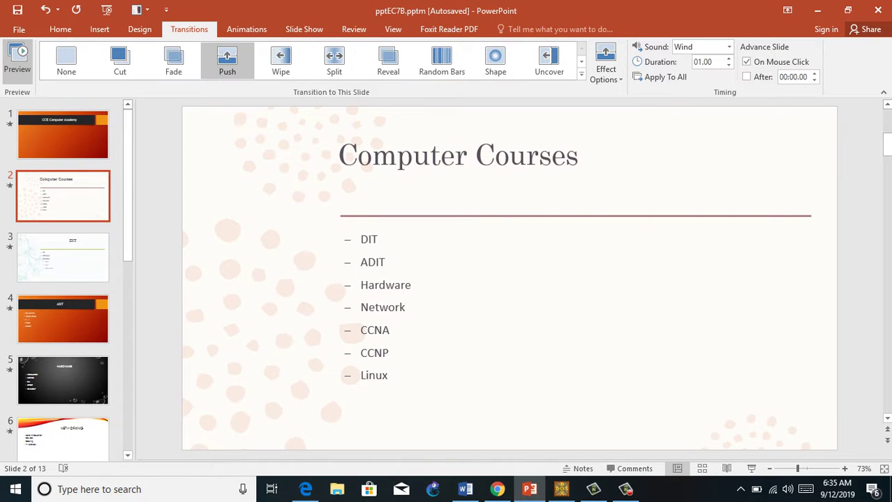
Step: Compare the title slide's transition settings with Computer Courses, ending on slide 2
left_click(63, 134)
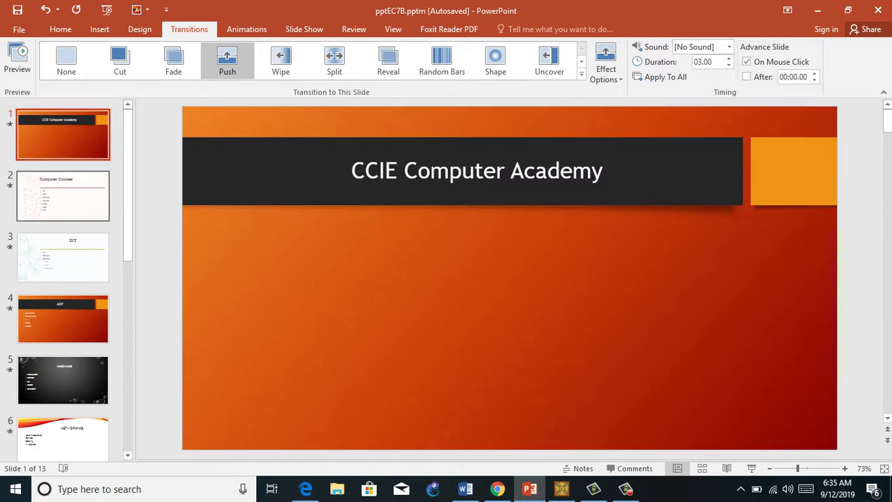
left_click(63, 196)
left_click(63, 134)
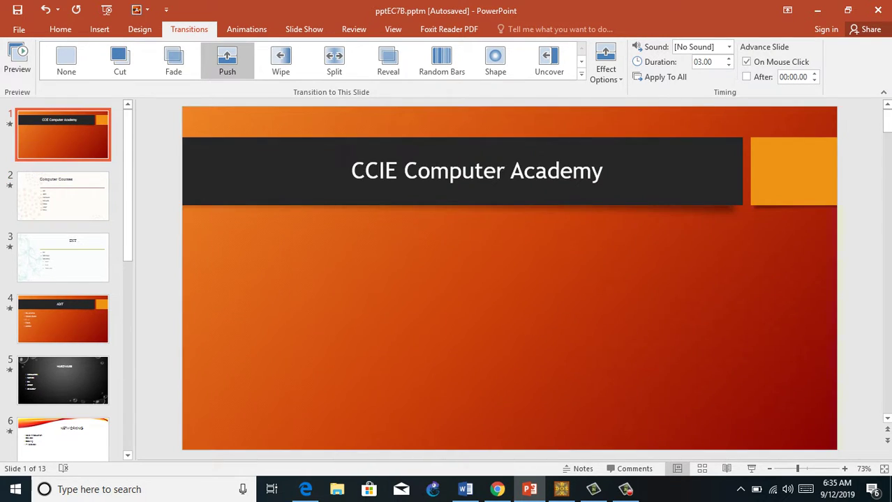
left_click(63, 196)
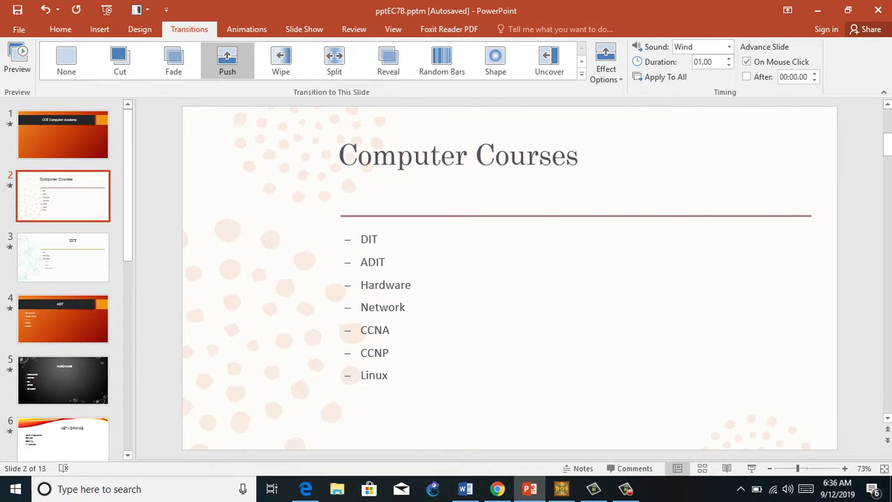
Step: Auto-advance slides after 00:04.00, apply to all, preview, and start the show with F5
left_click(746, 76)
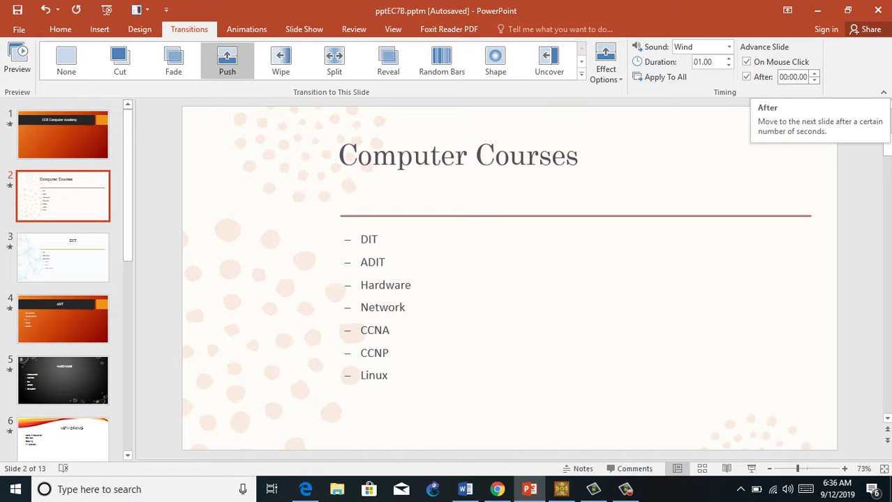
left_click(814, 73)
left_click(814, 73)
left_click(814, 73)
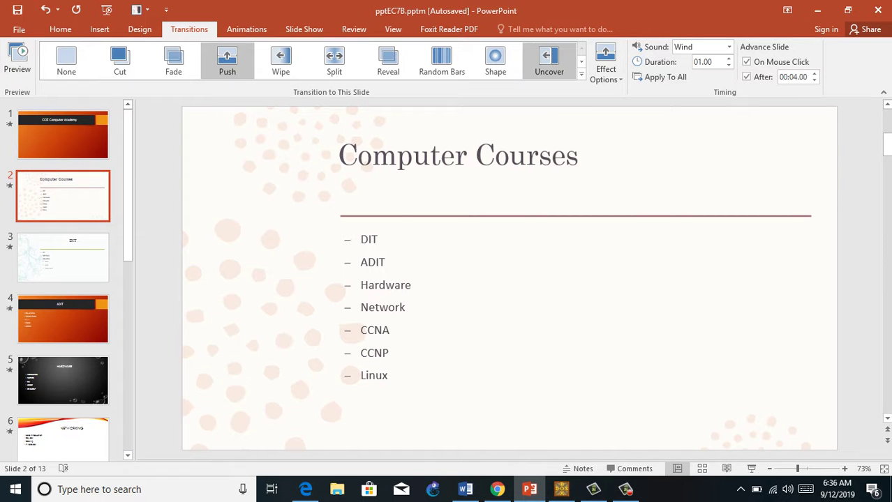
left_click(662, 77)
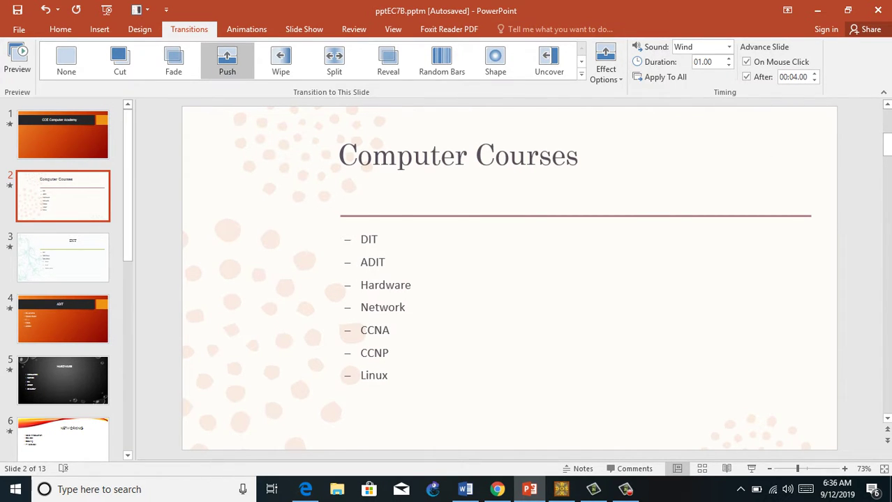
left_click(17, 59)
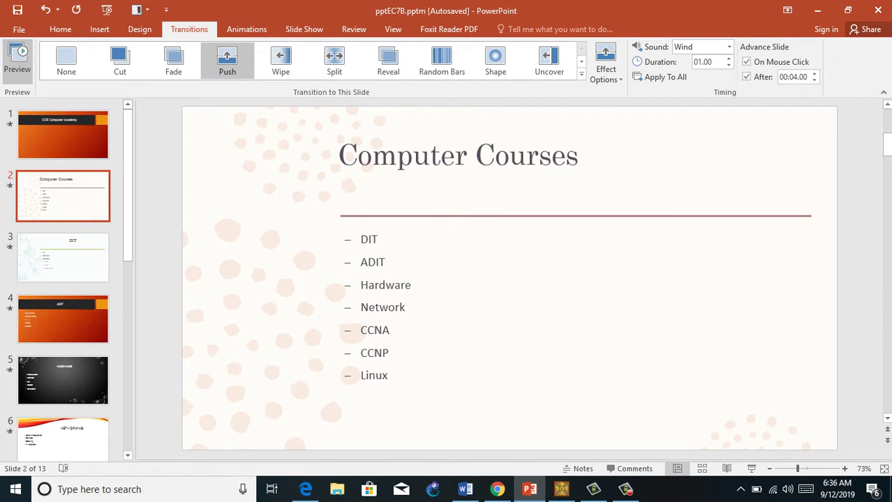
key("F5")
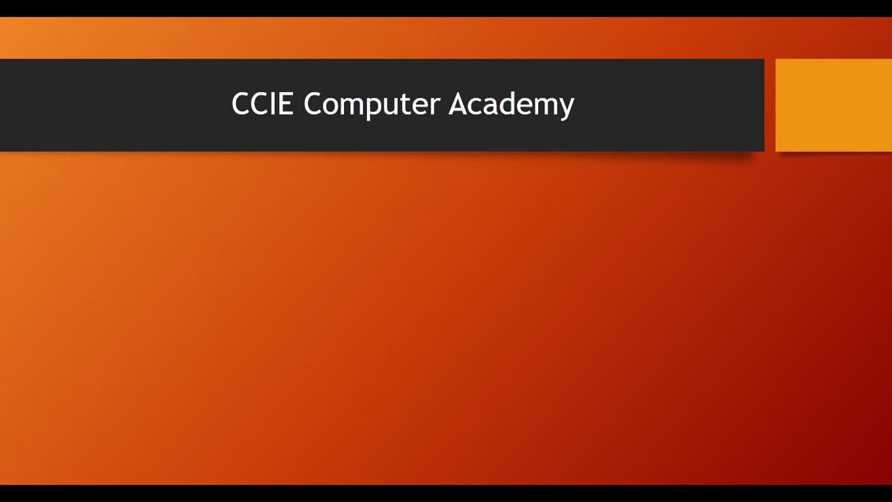
Step: Advance the running show from the title slide through Computer Courses to DIT
key("Right")
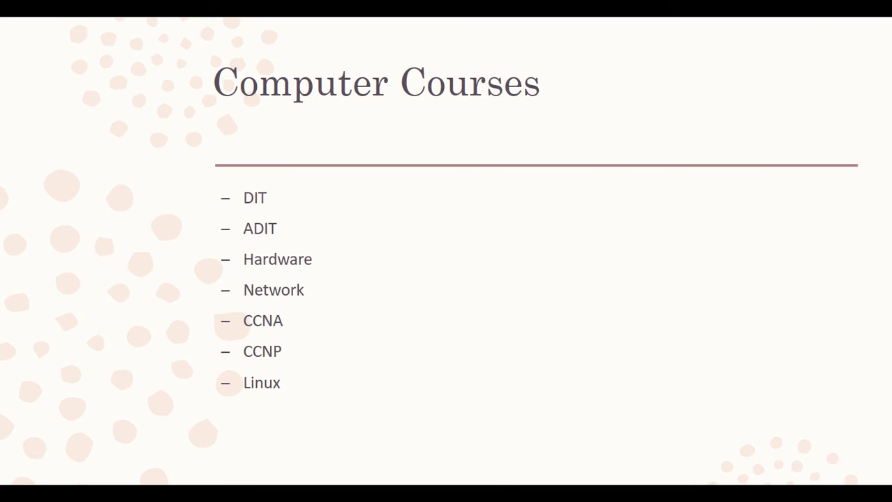
key("Right")
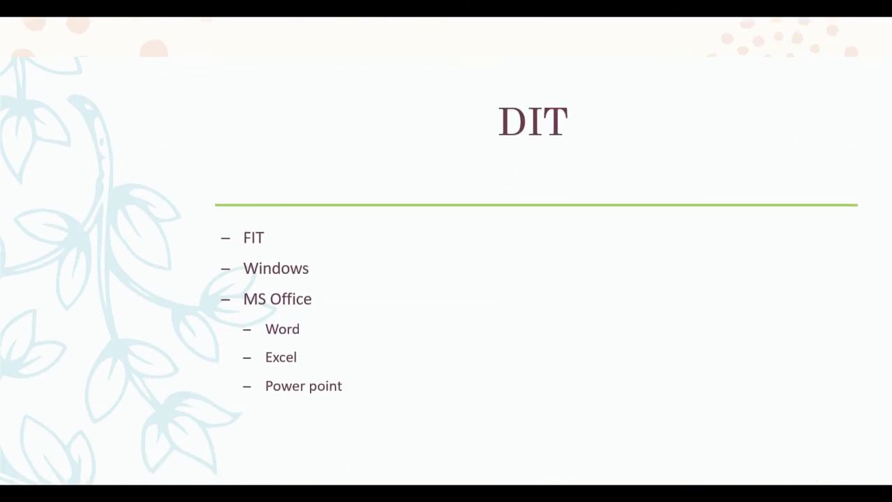